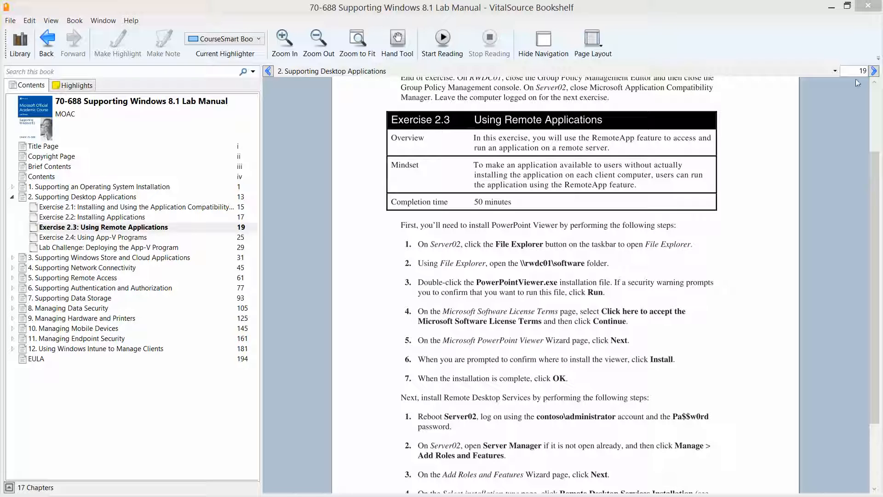
- Minimize the VitalSource Bookshelf lab manual, open at Exercise 2.3, to reveal the desktop
{"action": "left_click", "coordinate": [832, 7]}
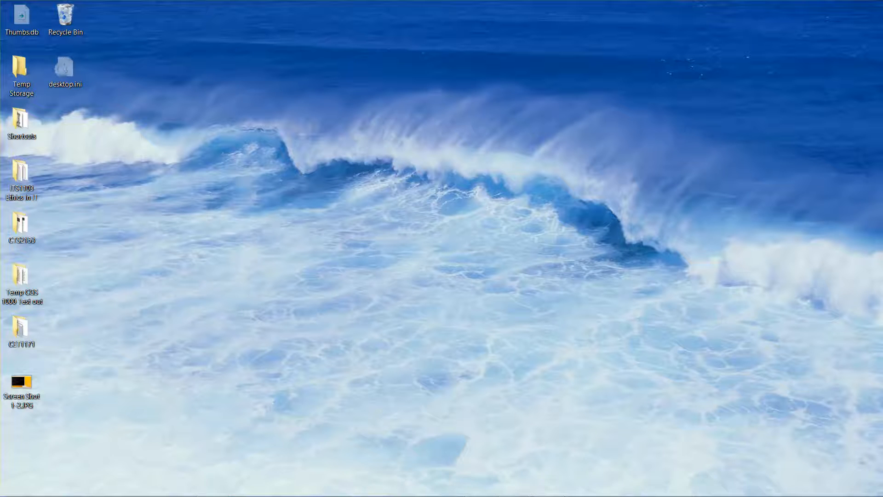
- In Server02's File Explorer, browse Network to RWDC01 and open its Software share
{"action": "mouse_move", "coordinate": [512, 485]}
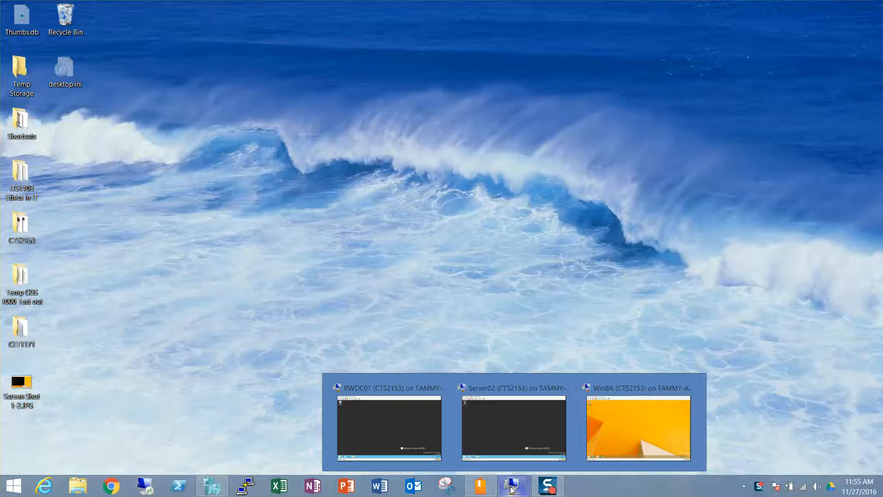
{"action": "left_click", "coordinate": [512, 453]}
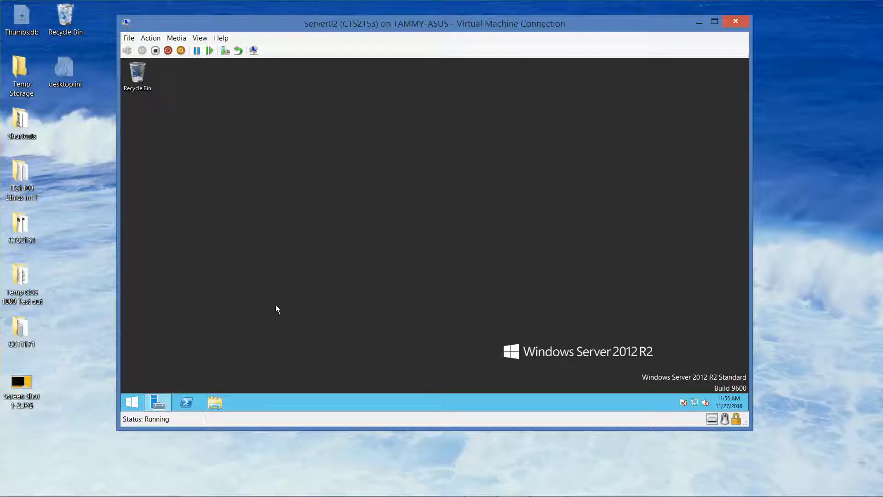
{"action": "left_click", "coordinate": [217, 402]}
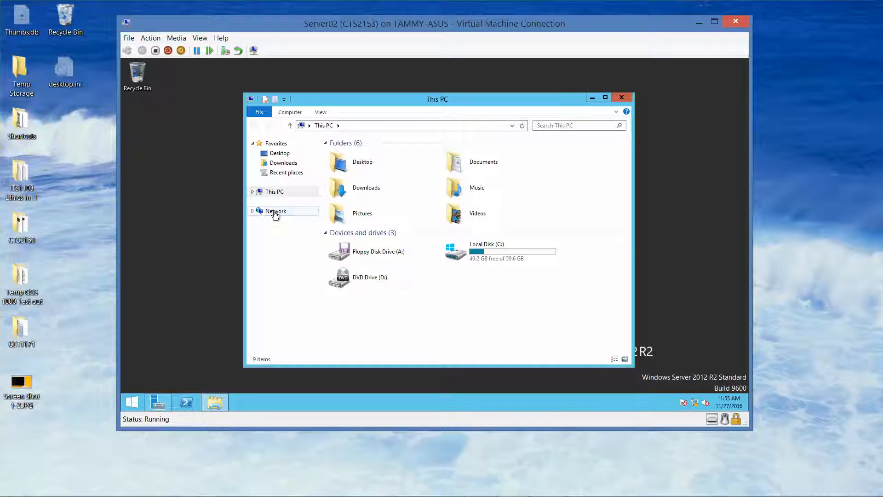
{"action": "left_click", "coordinate": [275, 212]}
{"action": "left_click", "coordinate": [362, 167]}
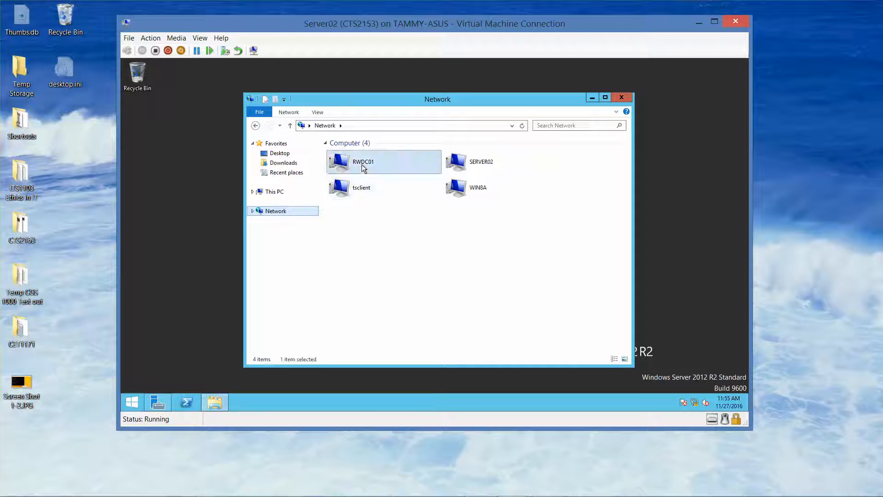
{"action": "double_click", "coordinate": [361, 165]}
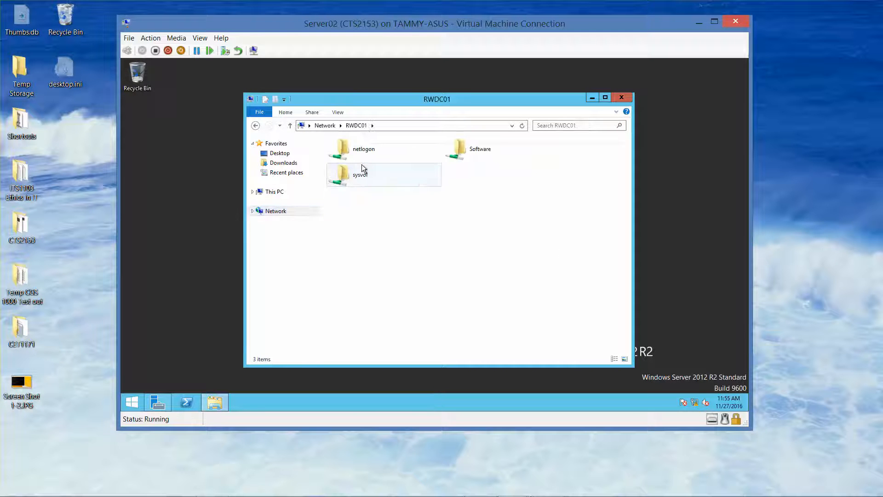
{"action": "double_click", "coordinate": [465, 153]}
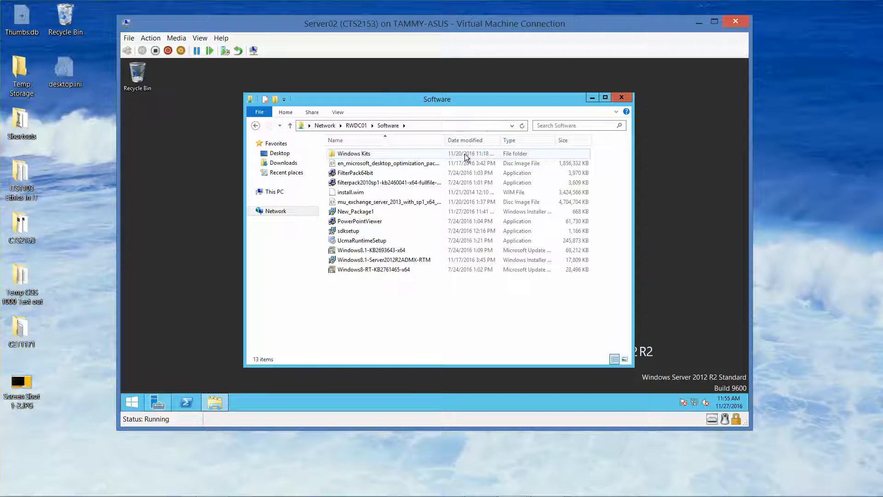
- Run the PowerPointViewer installer past the security warning and accept its licence terms
{"action": "left_click", "coordinate": [371, 223]}
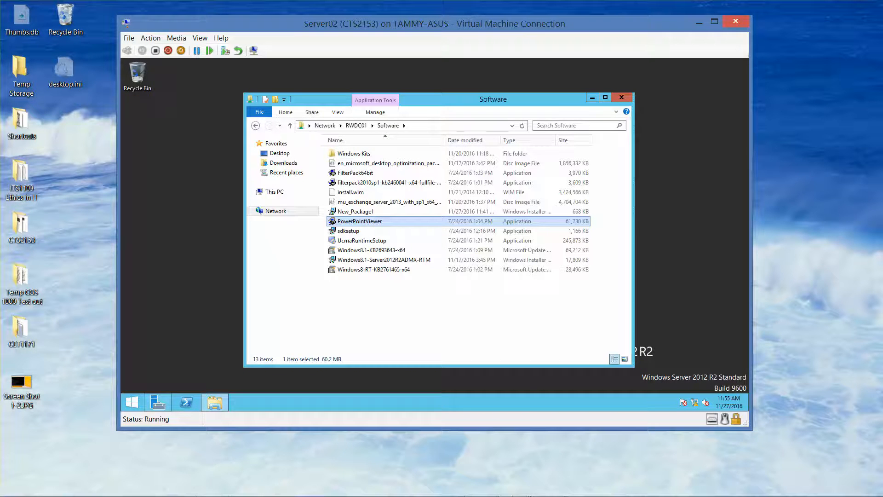
{"action": "mouse_move", "coordinate": [587, 491]}
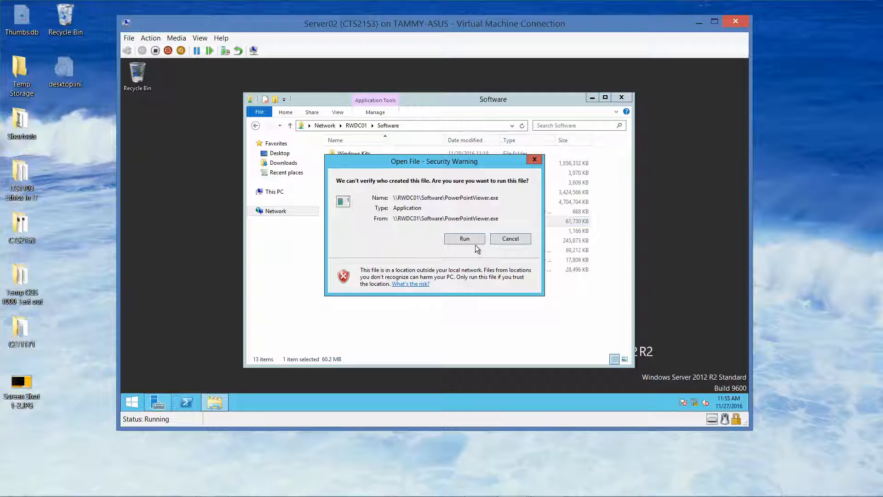
{"action": "left_click", "coordinate": [466, 238]}
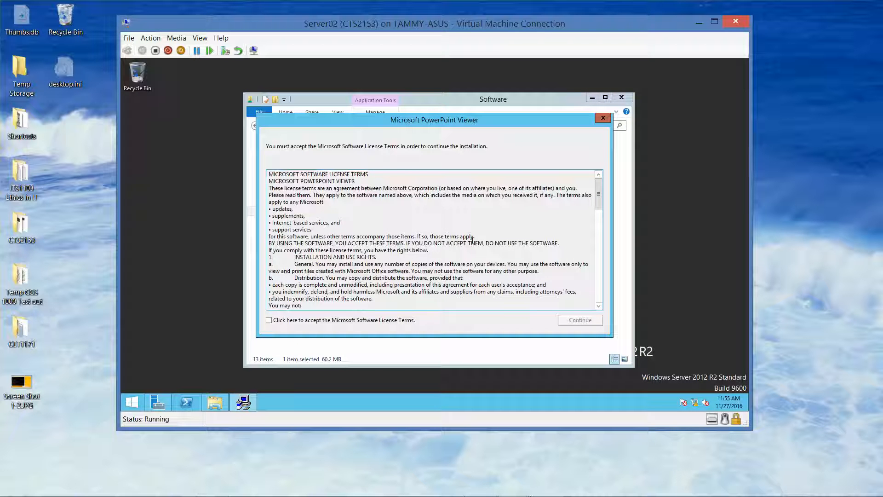
{"action": "left_click", "coordinate": [269, 321]}
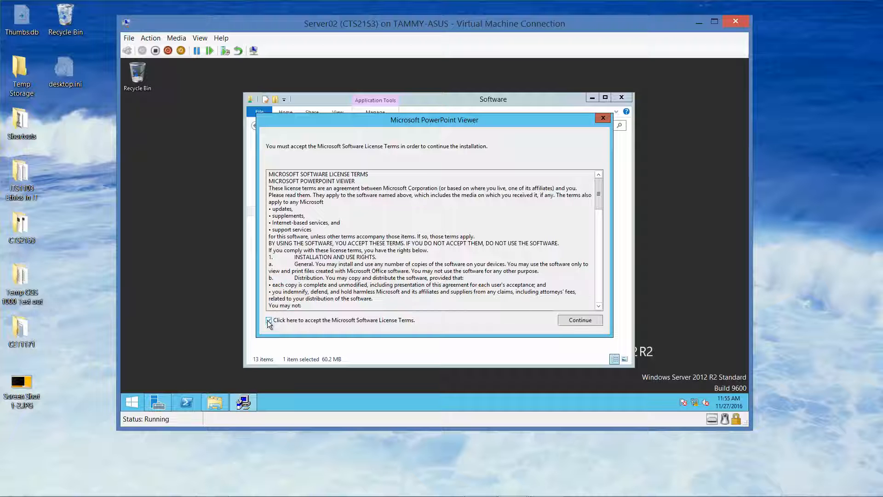
{"action": "left_click", "coordinate": [582, 320]}
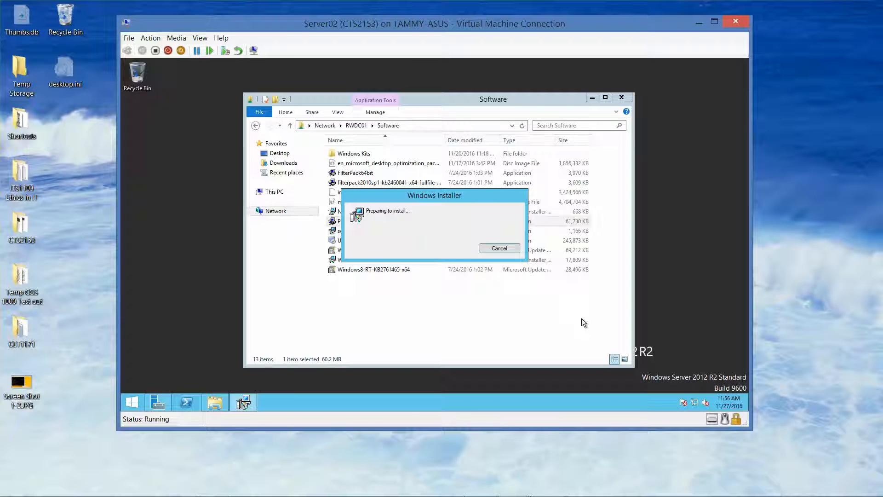
{"action": "mouse_move", "coordinate": [548, 494]}
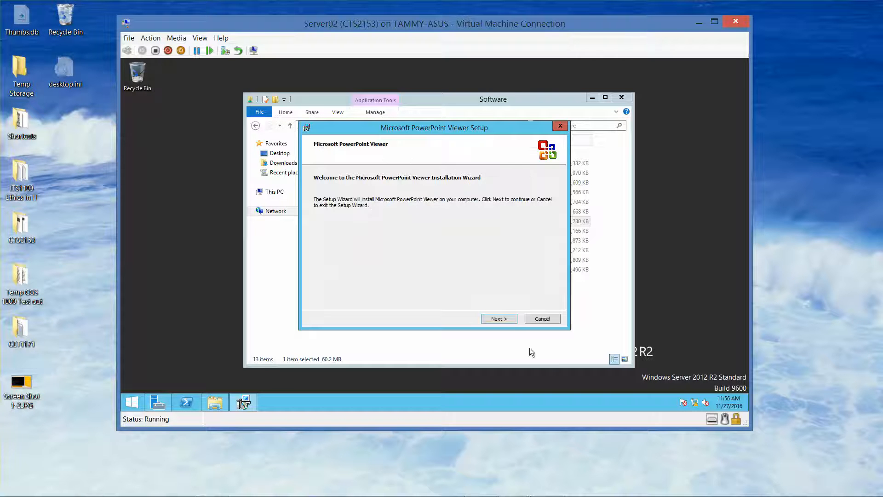
- Install PowerPoint Viewer into the default folder and dismiss the completion message
{"action": "left_click", "coordinate": [505, 315]}
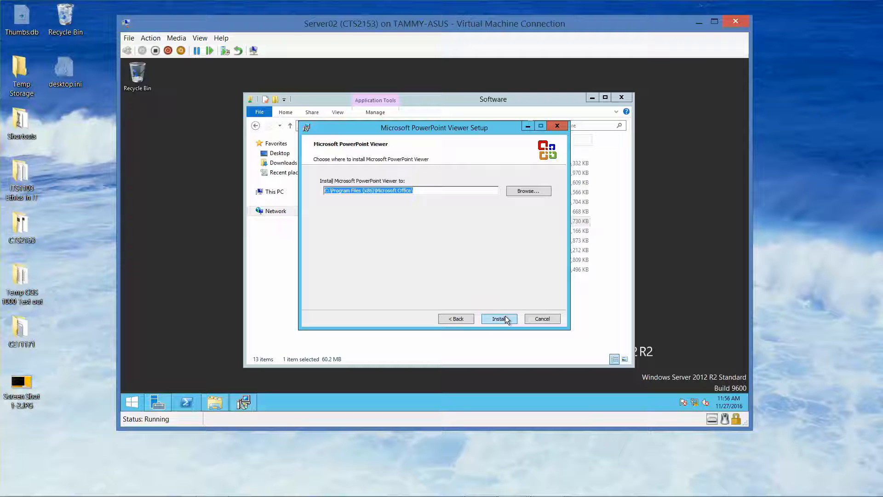
{"action": "left_click", "coordinate": [505, 315]}
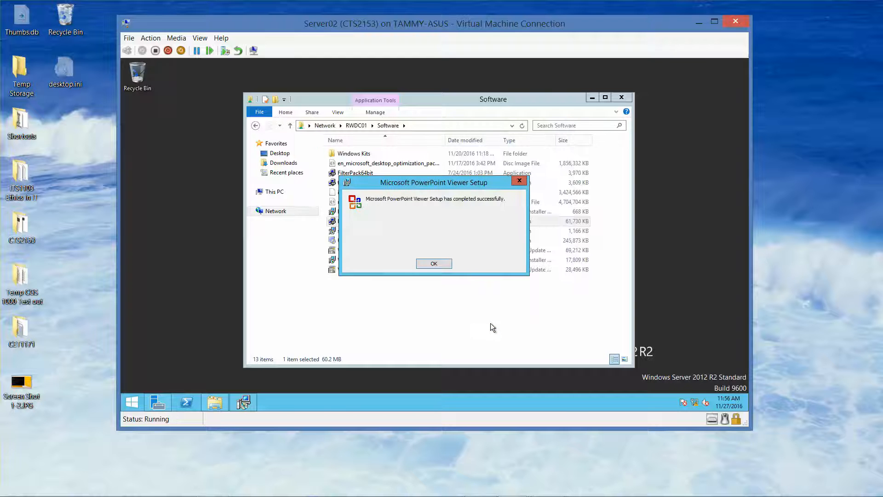
{"action": "left_click", "coordinate": [434, 263]}
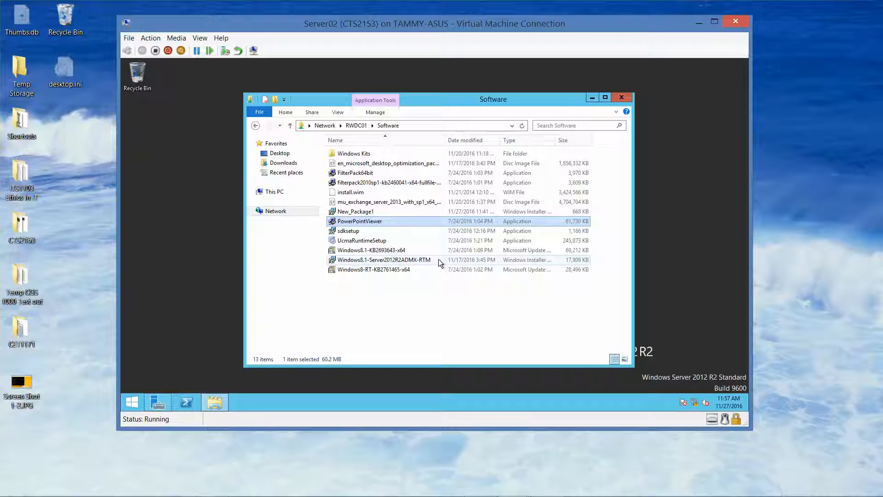
- Close the Software folder and restart Server02 from the Start button's shutdown options
{"action": "left_click", "coordinate": [621, 98]}
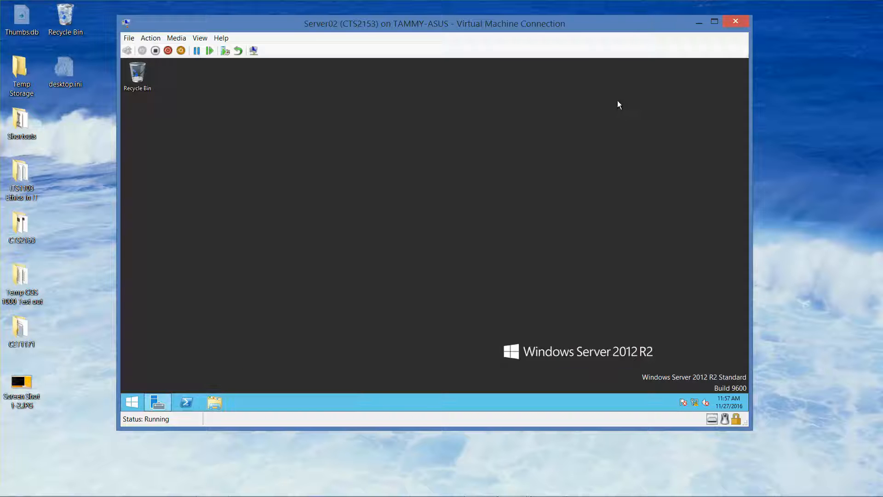
{"action": "right_click", "coordinate": [141, 398]}
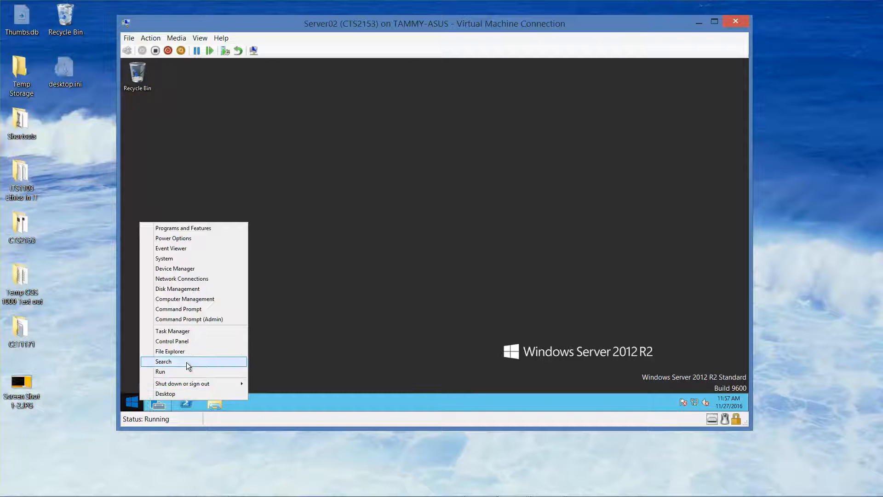
{"action": "mouse_move", "coordinate": [204, 382]}
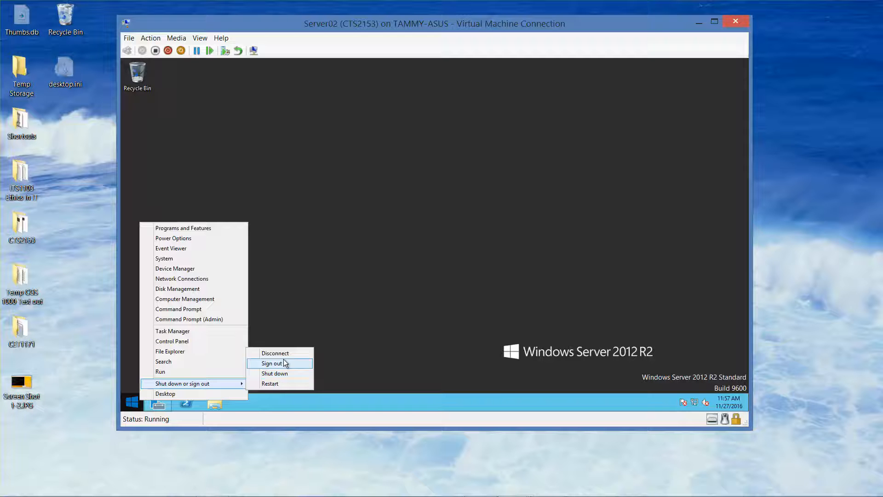
{"action": "left_click", "coordinate": [283, 382]}
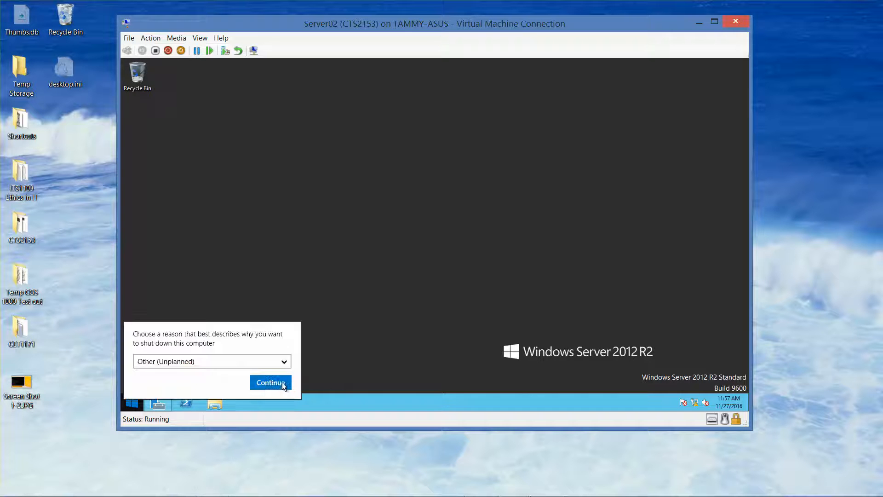
{"action": "left_click", "coordinate": [269, 381]}
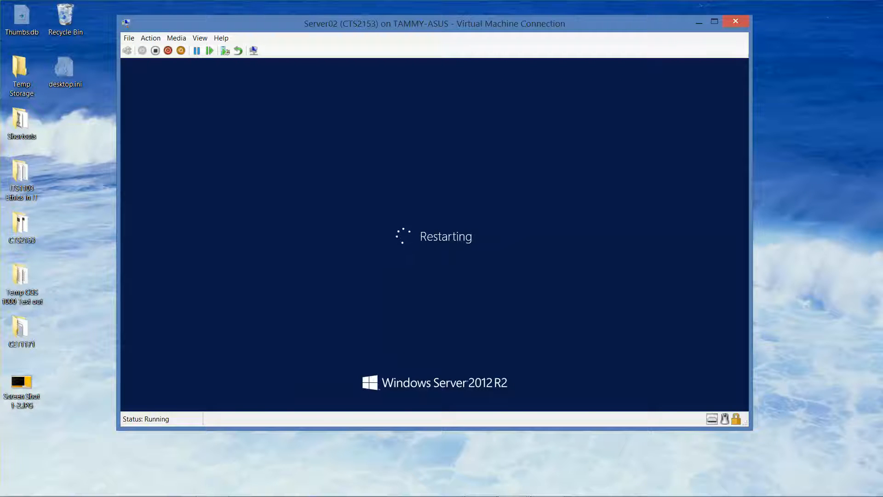
- Sign in to Server02 as Other user with the domain administrator name and password
{"action": "mouse_move", "coordinate": [561, 492]}
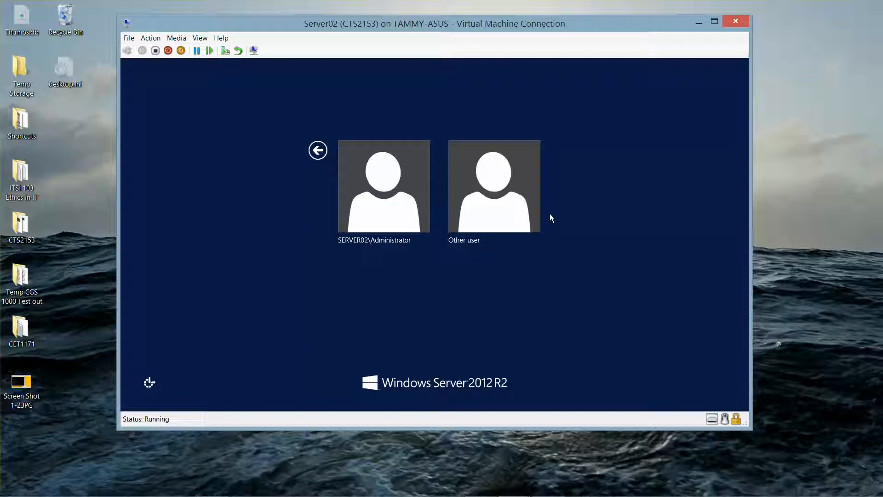
{"action": "left_click", "coordinate": [491, 191]}
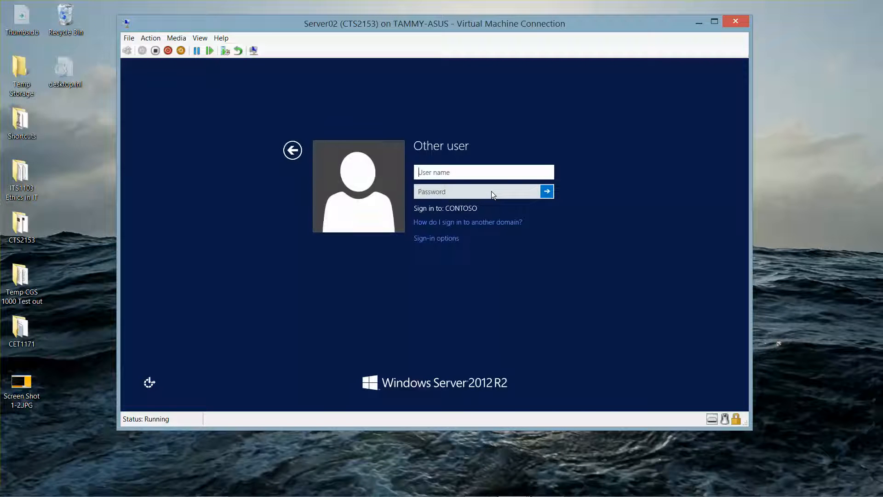
{"action": "type", "text": "contoso\\administrat"}
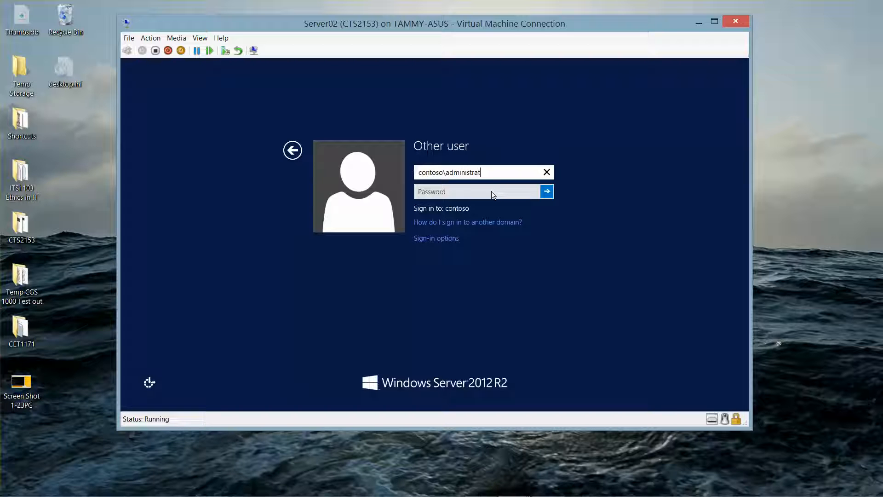
{"action": "type", "text": "or"}
{"action": "key", "text": "Tab"}
{"action": "type", "text": "Pa"}
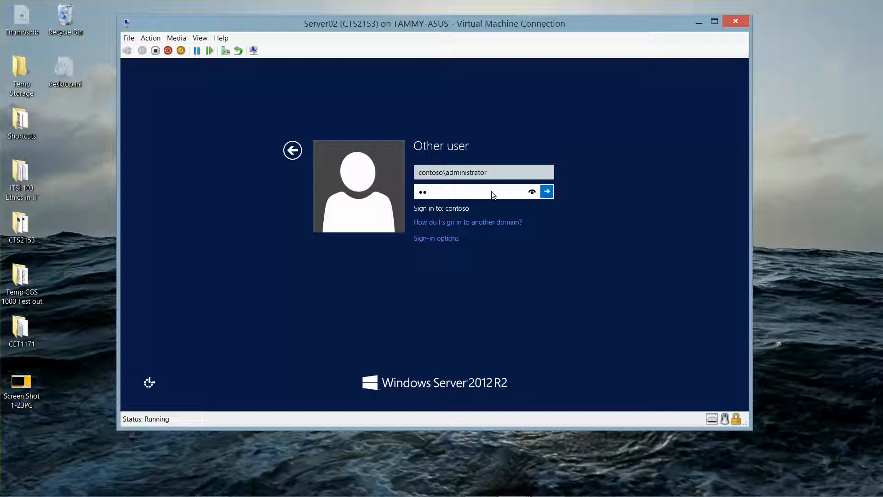
{"action": "type", "text": "$$w0rd"}
{"action": "key", "text": "Return"}
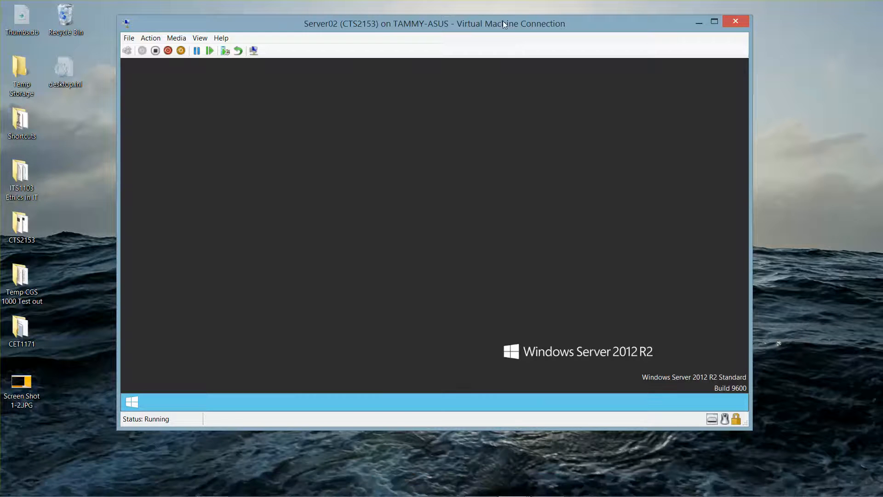
- Open Server Manager's Manage > Add Roles and Features wizard, retrying after the inventory notice
{"action": "left_click_drag", "start_coordinate": [500, 20], "coordinate": [393, 11]}
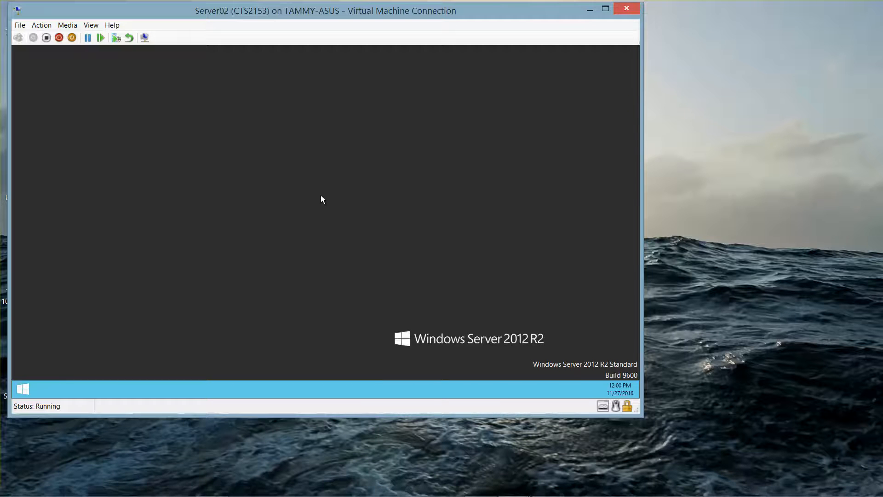
{"action": "mouse_move", "coordinate": [410, 495]}
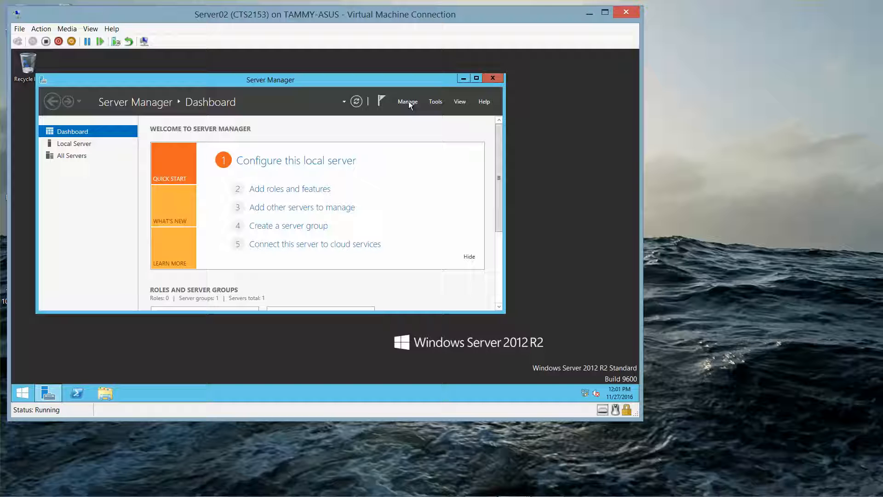
{"action": "left_click", "coordinate": [408, 103]}
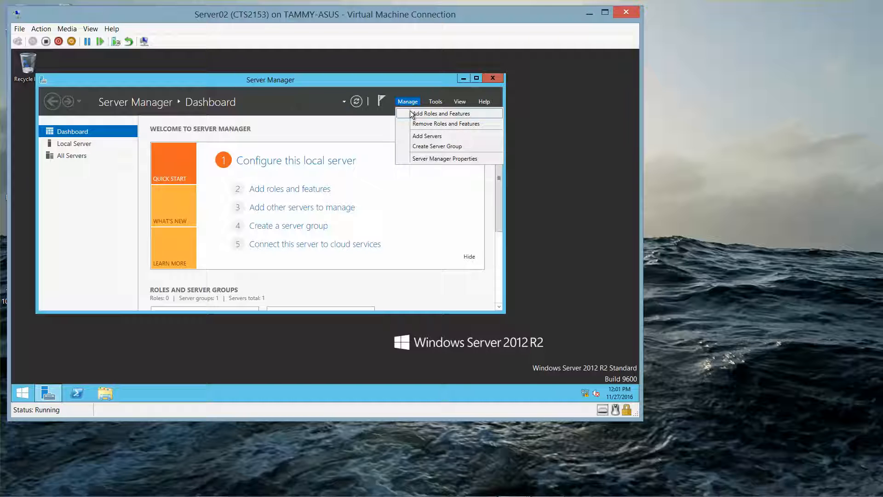
{"action": "left_click", "coordinate": [411, 114]}
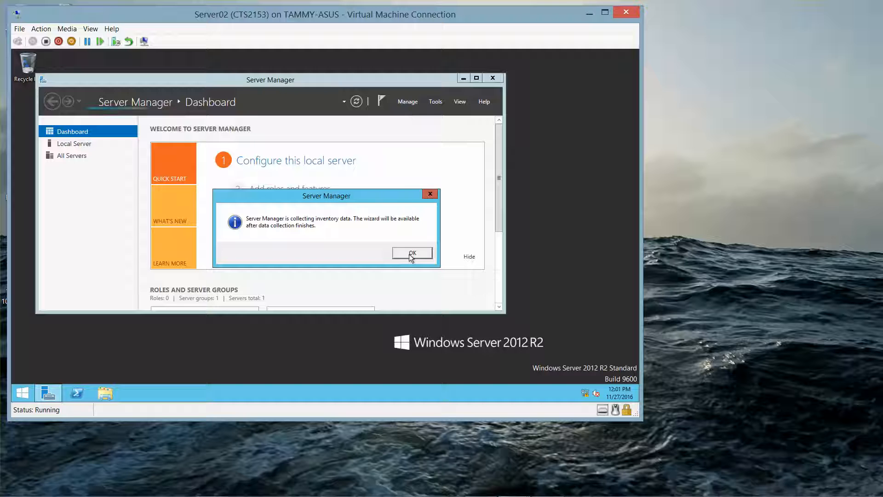
{"action": "left_click", "coordinate": [410, 254]}
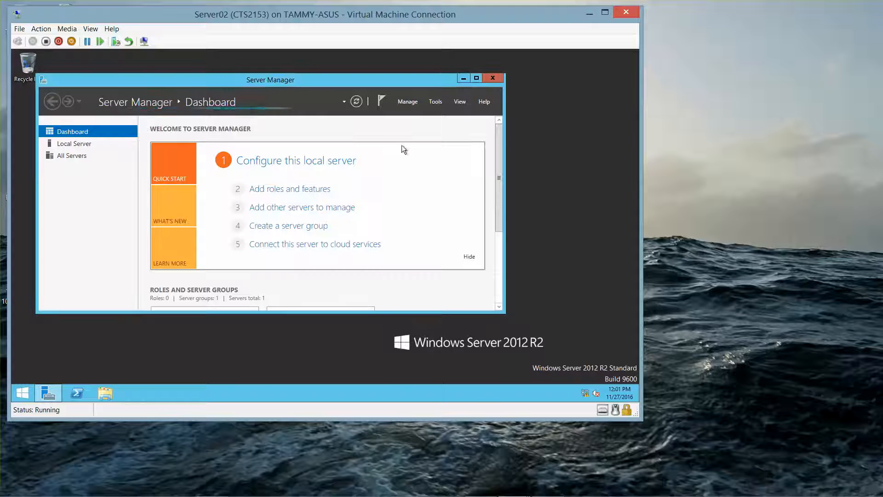
{"action": "left_click", "coordinate": [408, 105]}
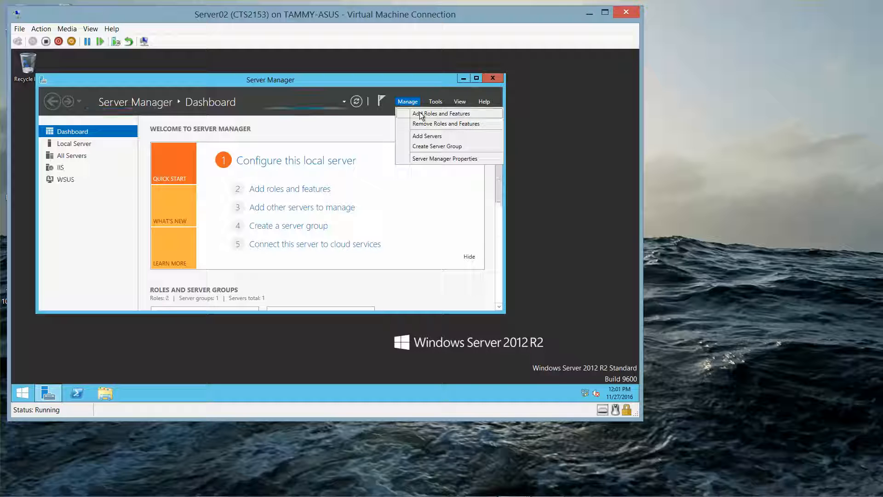
{"action": "left_click", "coordinate": [420, 113]}
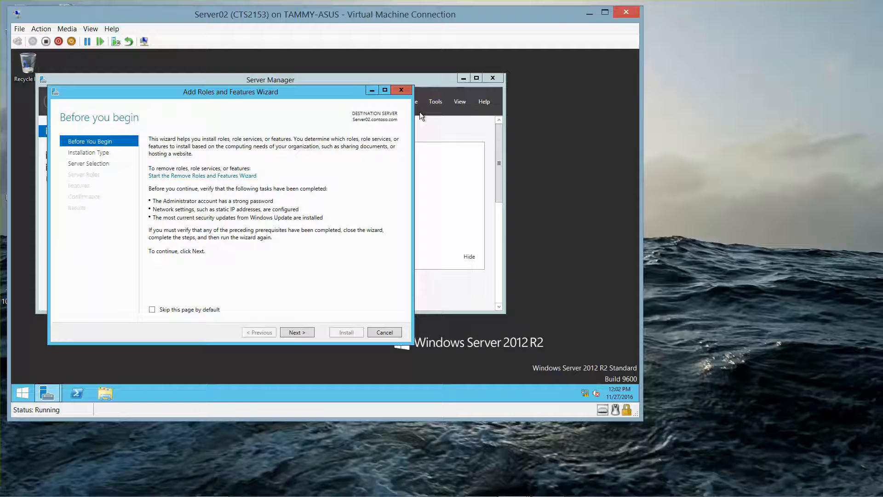
- Choose a Remote Desktop Services installation with Standard, session-based desktop deployment
{"action": "left_click", "coordinate": [297, 333]}
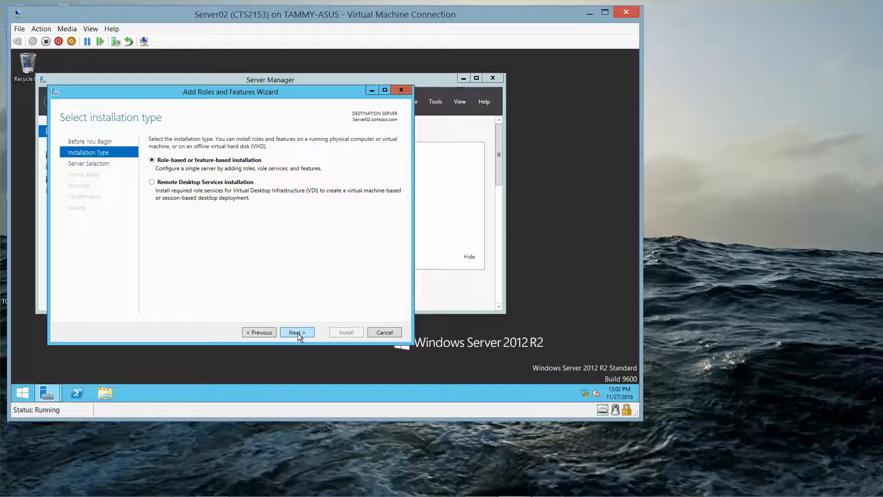
{"action": "left_click", "coordinate": [152, 182]}
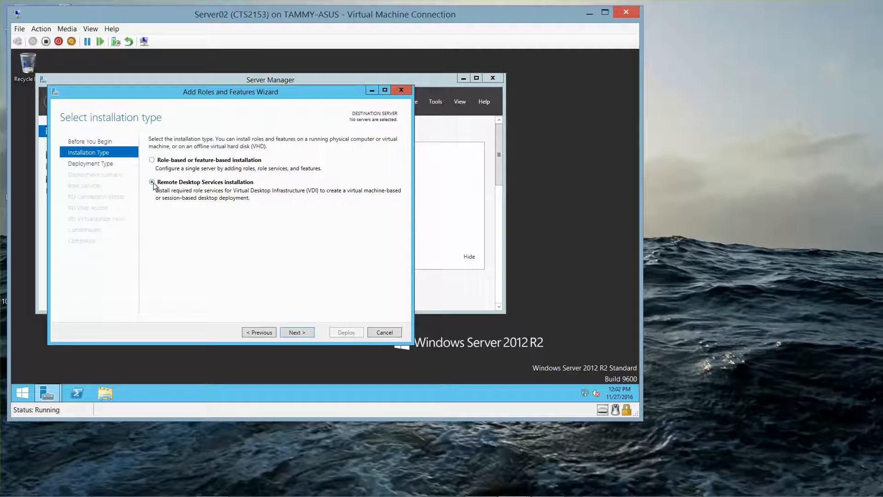
{"action": "left_click", "coordinate": [297, 333]}
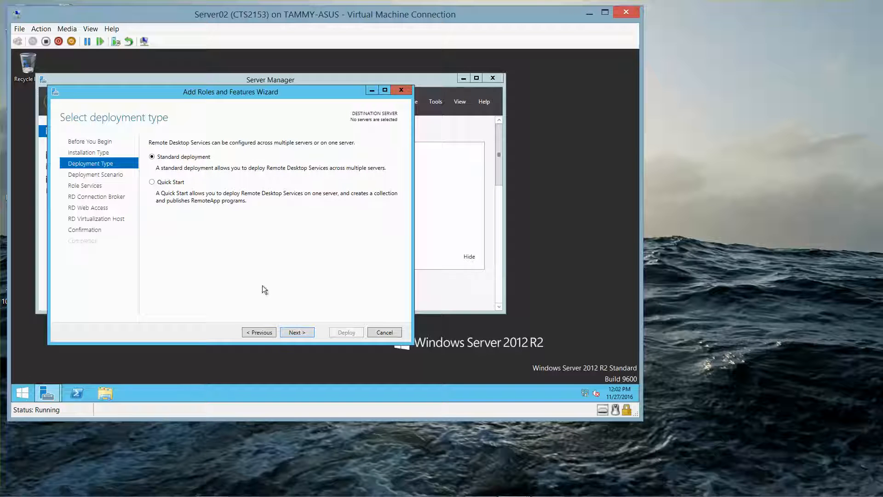
{"action": "left_click", "coordinate": [297, 333]}
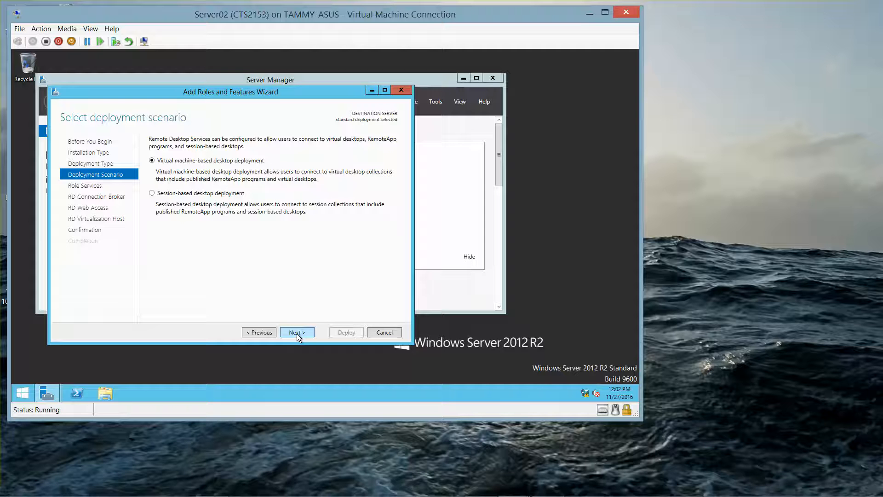
{"action": "left_click", "coordinate": [156, 194]}
{"action": "left_click", "coordinate": [305, 332]}
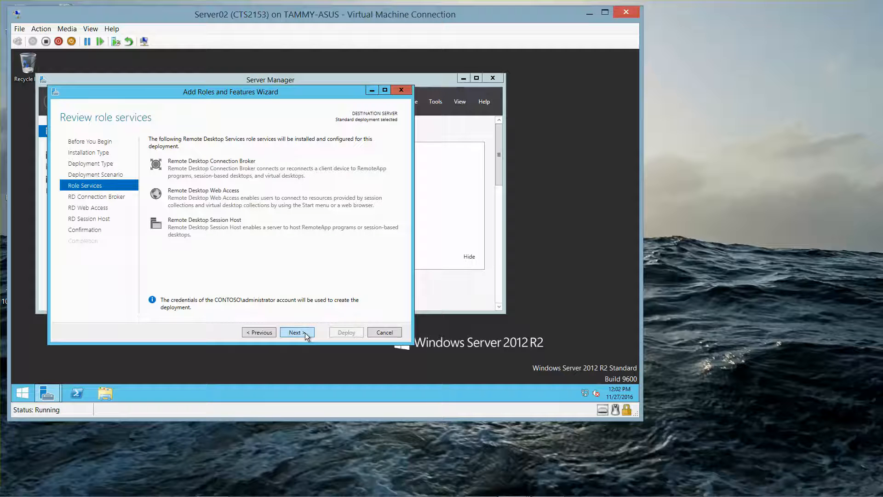
{"action": "left_click", "coordinate": [305, 332]}
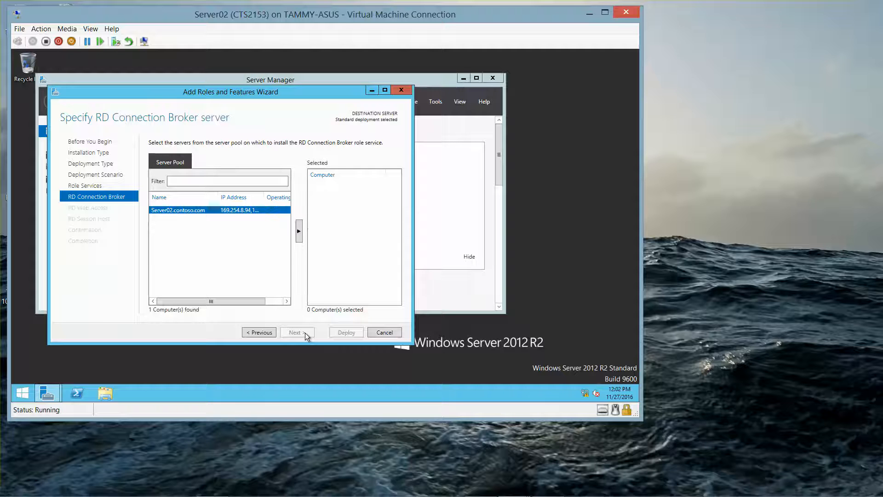
- Add Server02.contoso.com as RD Connection Broker, RD Web Access and RD Session Host
{"action": "left_click", "coordinate": [299, 231]}
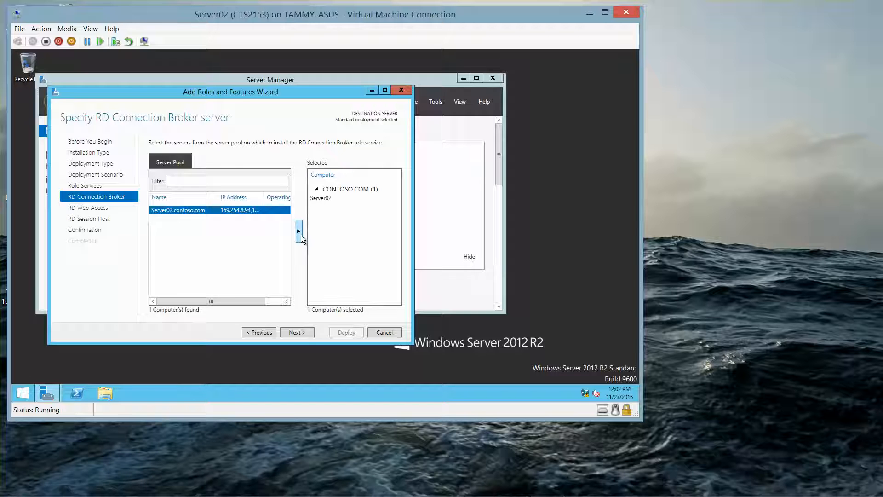
{"action": "left_click", "coordinate": [303, 335]}
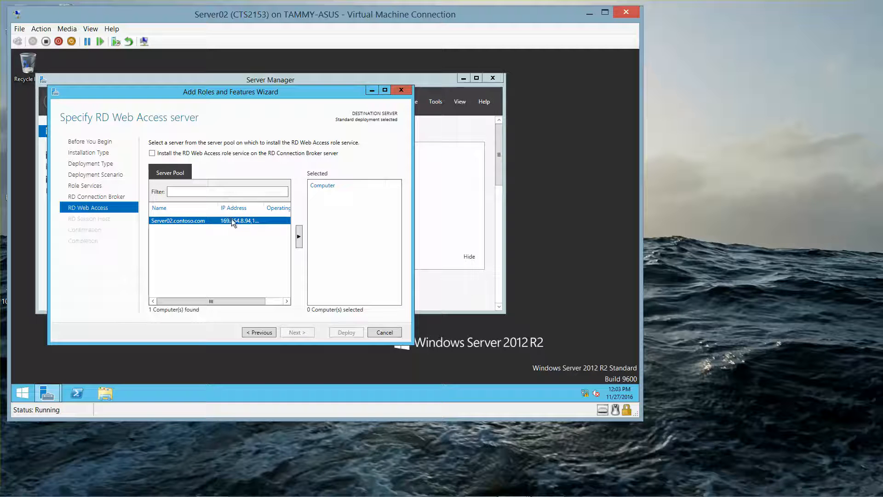
{"action": "left_click", "coordinate": [298, 236]}
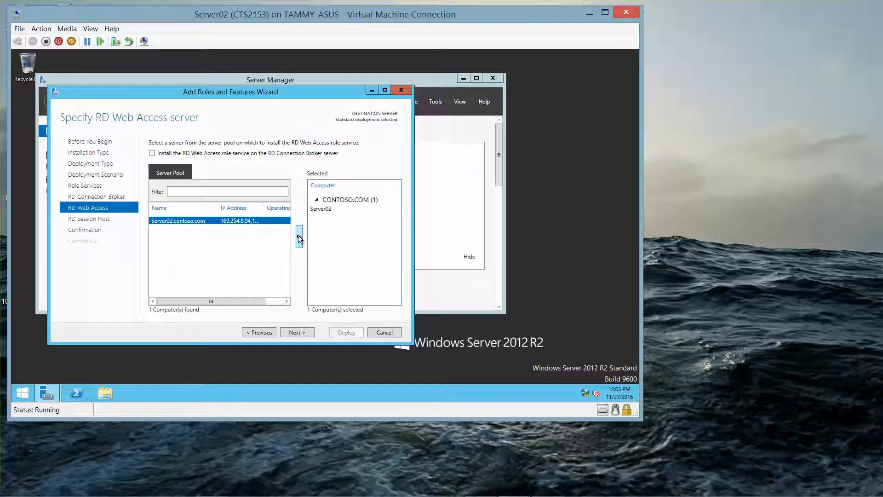
{"action": "left_click", "coordinate": [296, 332]}
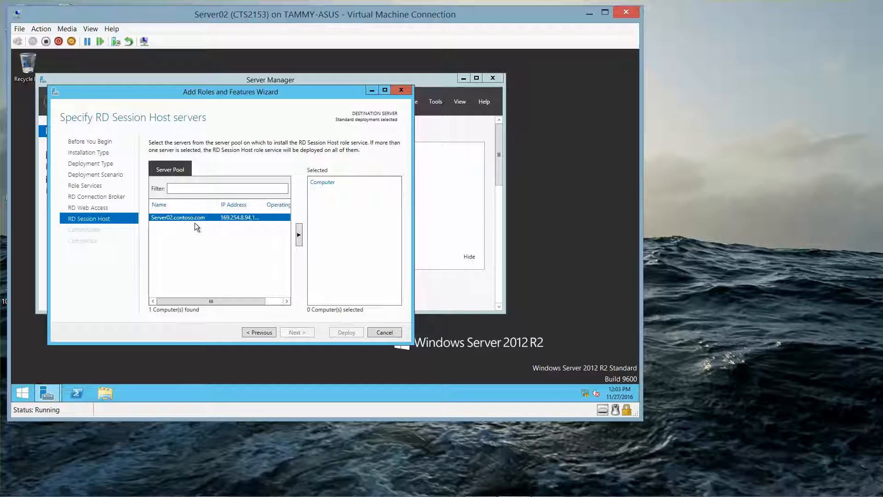
{"action": "left_click", "coordinate": [299, 235]}
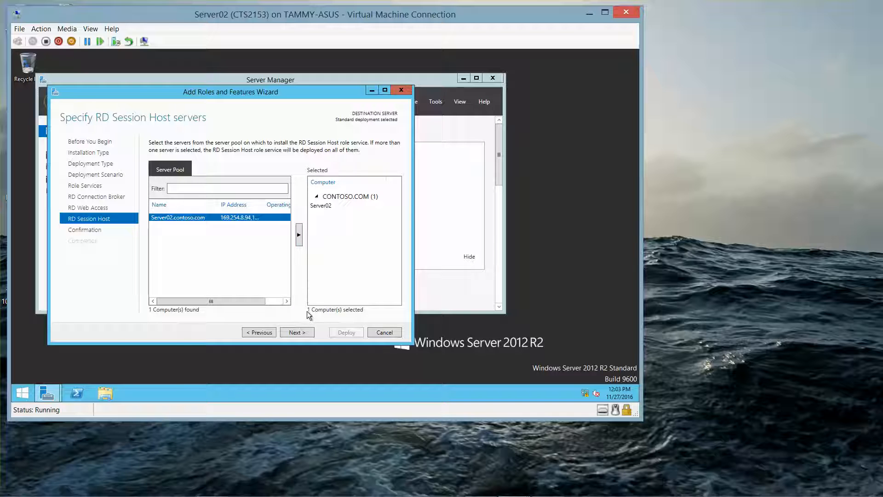
{"action": "left_click", "coordinate": [292, 332]}
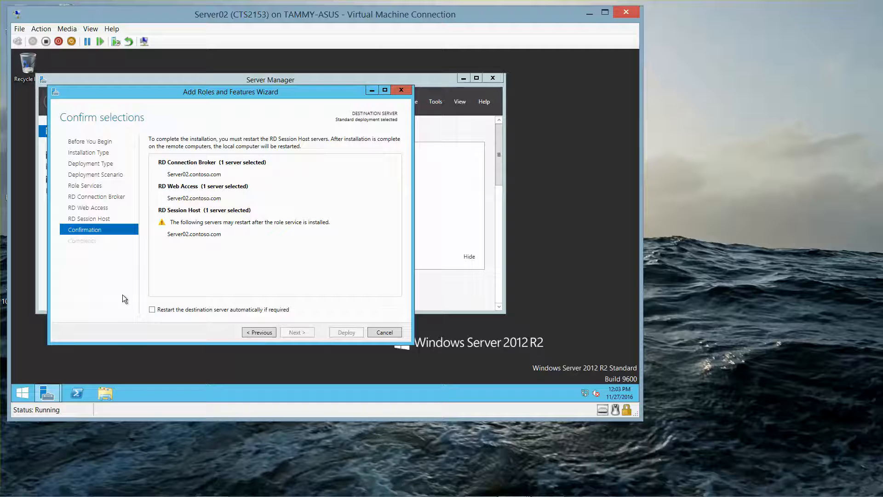
- Enable automatic restart of the destination server and deploy the Remote Desktop role services
{"action": "left_click", "coordinate": [152, 309]}
{"action": "left_click", "coordinate": [346, 332]}
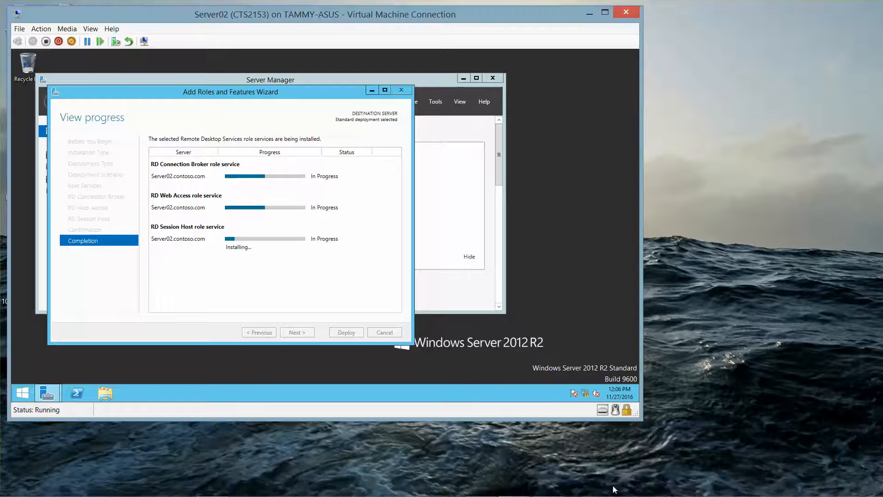
{"action": "mouse_move", "coordinate": [573, 495]}
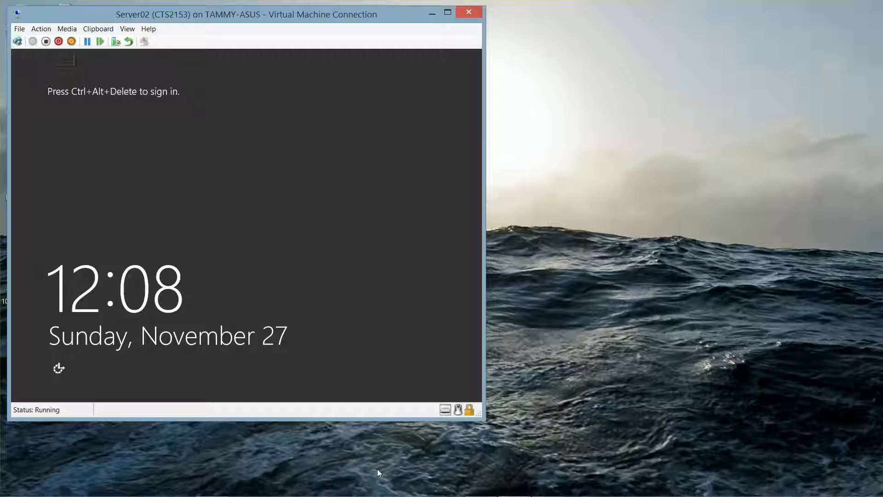
- Enter the domain administrator user name and password, correcting a typo, to sign in to Server02
{"action": "mouse_move", "coordinate": [460, 494]}
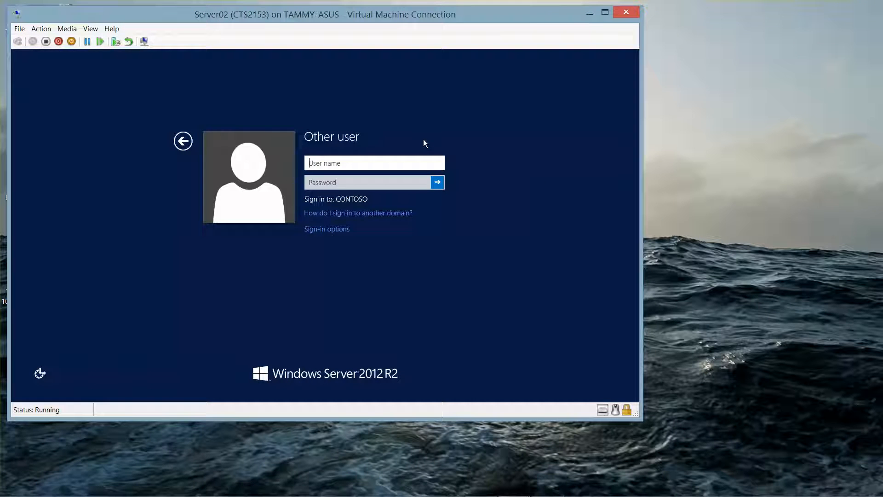
{"action": "type", "text": "contoso\\administrator"}
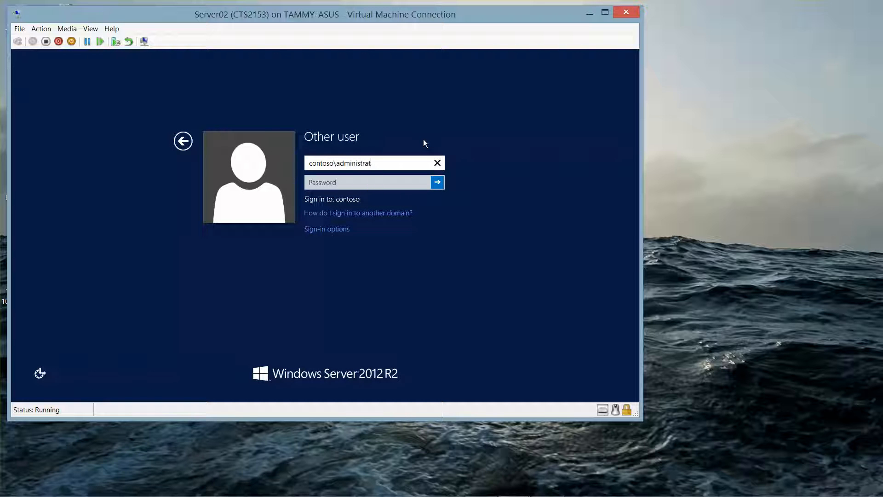
{"action": "key", "text": "Tab"}
{"action": "type", "text": "••"}
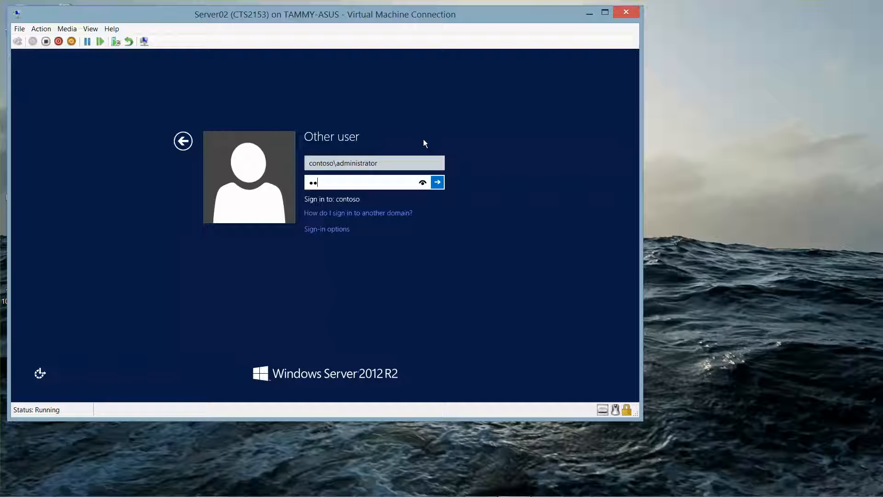
{"action": "type", "text": "•"}
{"action": "key", "text": "BackSpace"}
{"action": "key", "text": "BackSpace"}
{"action": "key", "text": "BackSpace"}
{"action": "type", "text": "••••••••"}
{"action": "key", "text": "Return"}
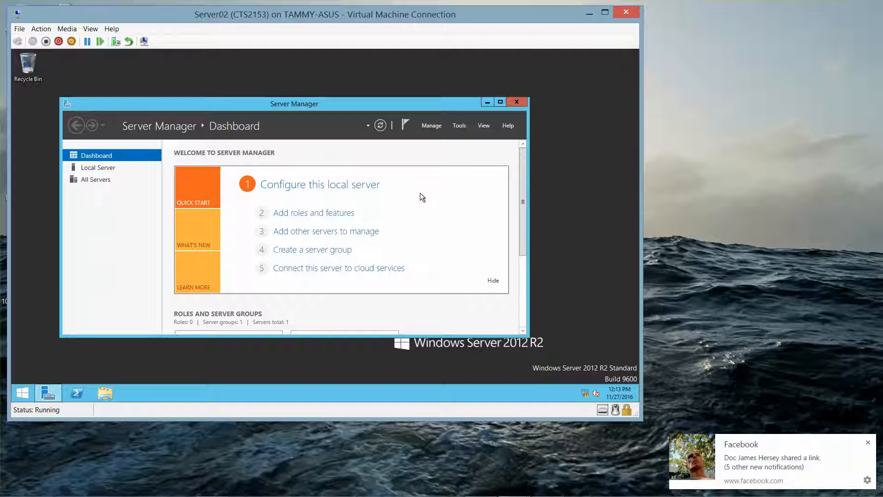
- Maximize Server Manager and close the Add Roles and Features deployment progress window
{"action": "left_click", "coordinate": [869, 443]}
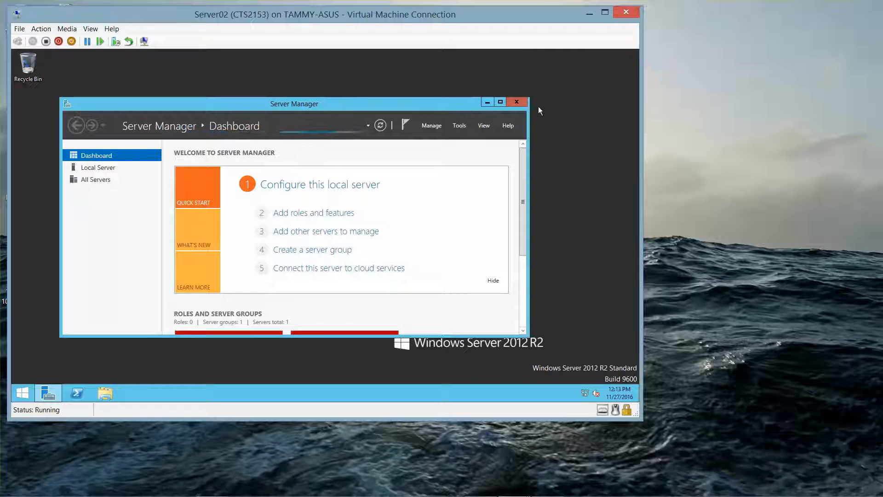
{"action": "left_click", "coordinate": [500, 101]}
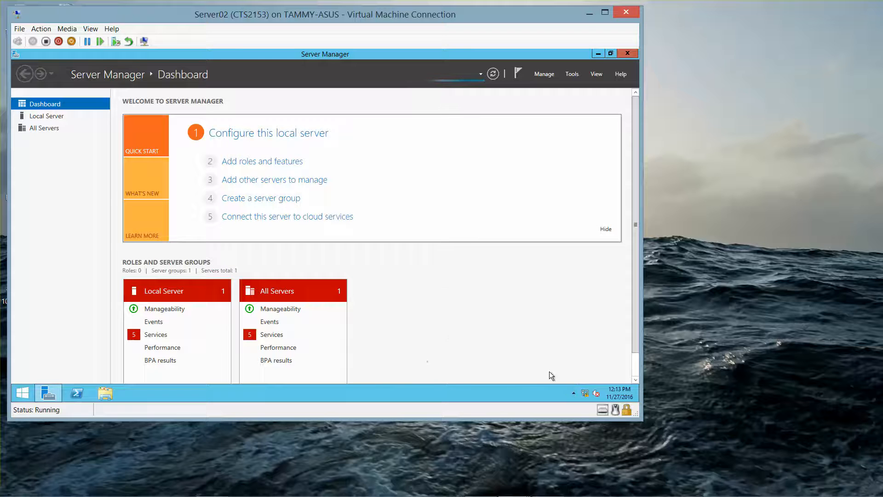
{"action": "left_click", "coordinate": [573, 393]}
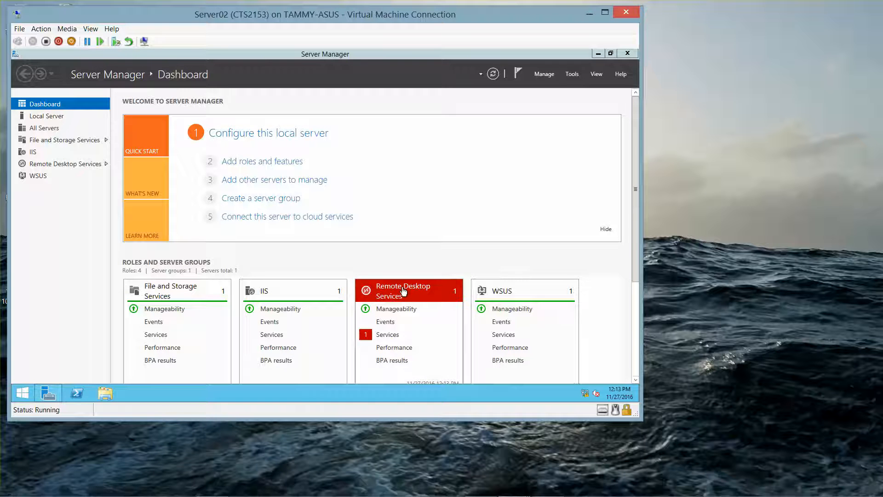
{"action": "left_click", "coordinate": [634, 211]}
{"action": "left_click_drag", "start_coordinate": [635, 210], "coordinate": [630, 225]}
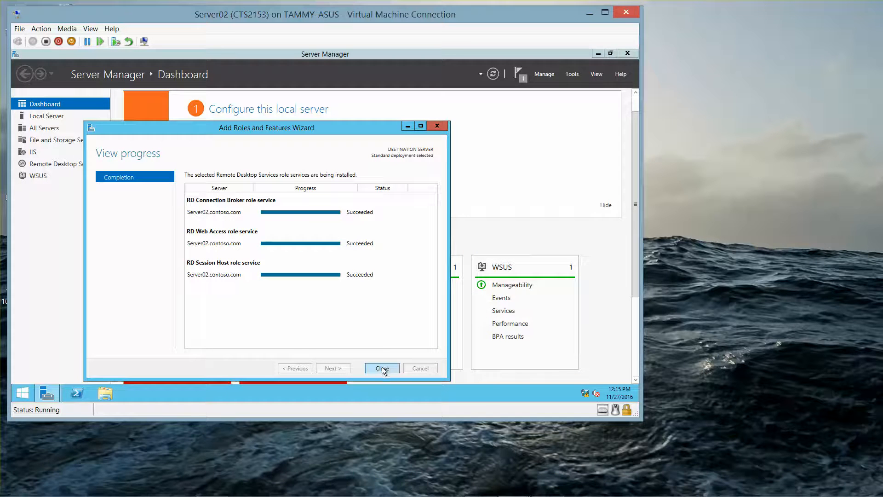
{"action": "left_click", "coordinate": [382, 368]}
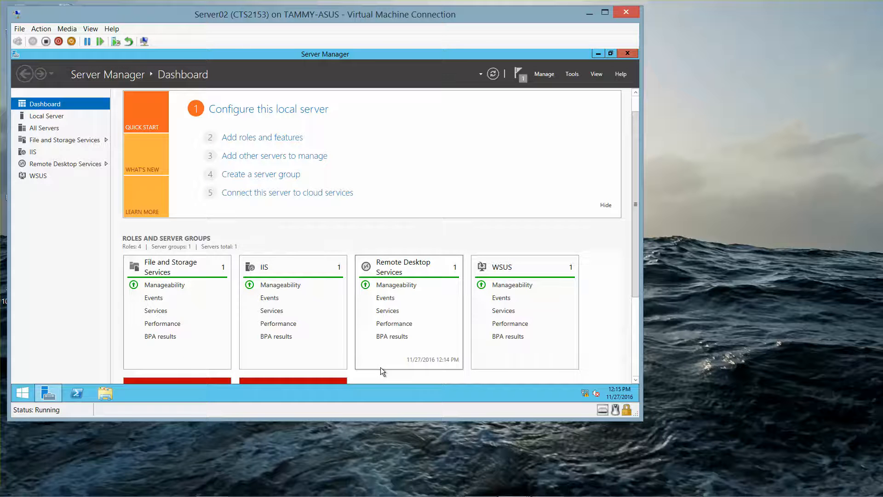
- Start the Create Session Collection wizard from Remote Desktop Services Collections tasks
{"action": "left_click", "coordinate": [86, 164]}
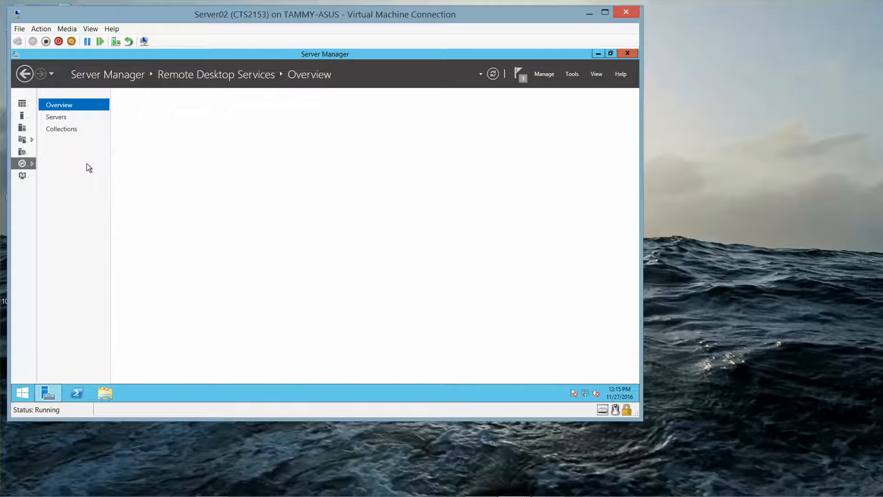
{"action": "left_click", "coordinate": [68, 132]}
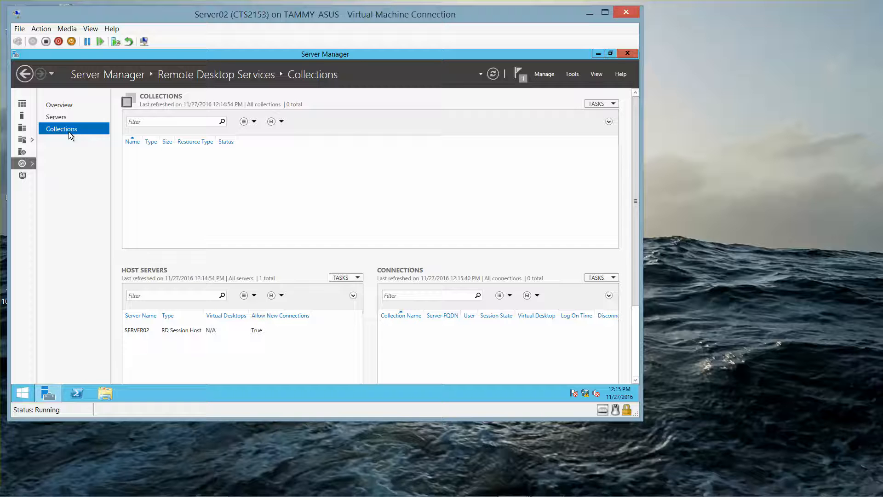
{"action": "left_click", "coordinate": [598, 104]}
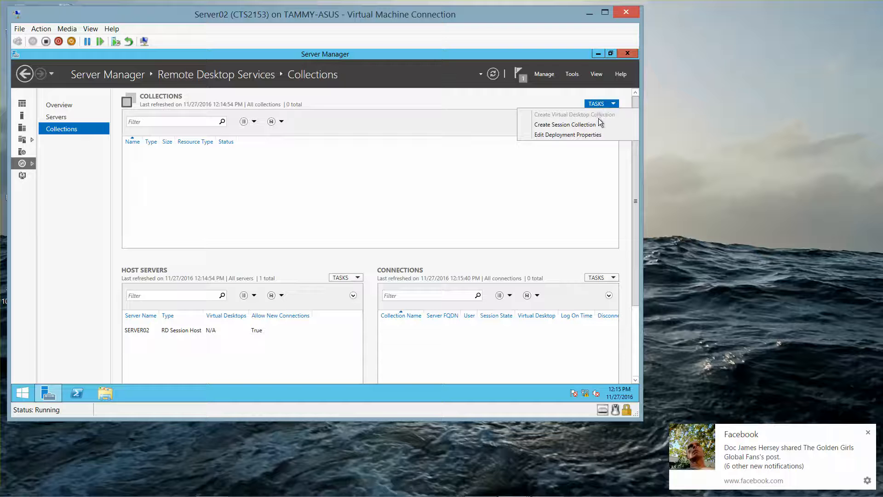
{"action": "left_click", "coordinate": [595, 124]}
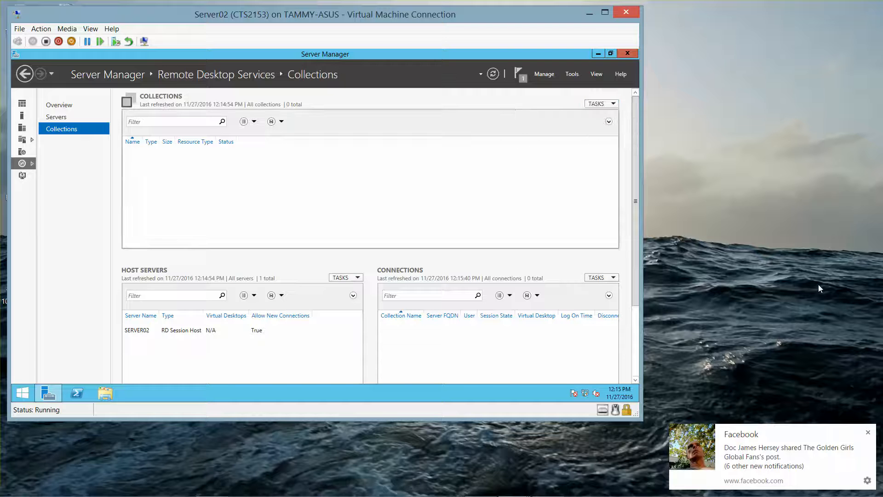
{"action": "left_click", "coordinate": [868, 432]}
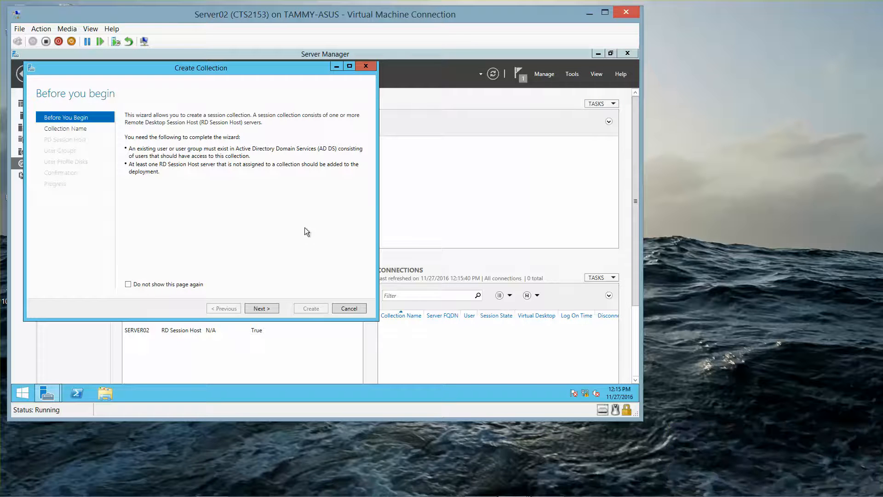
- Name the collection server02, add Server02 as session host, and accept Domain Users
{"action": "left_click", "coordinate": [260, 309]}
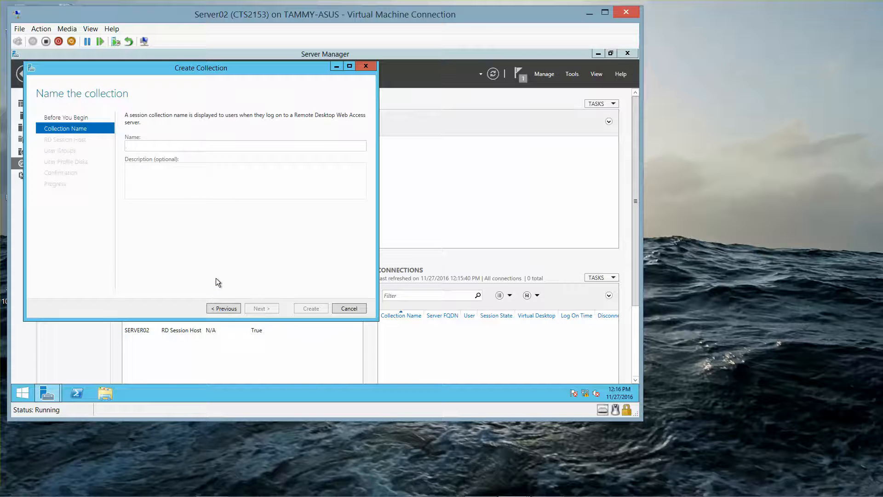
{"action": "type", "text": "server02"}
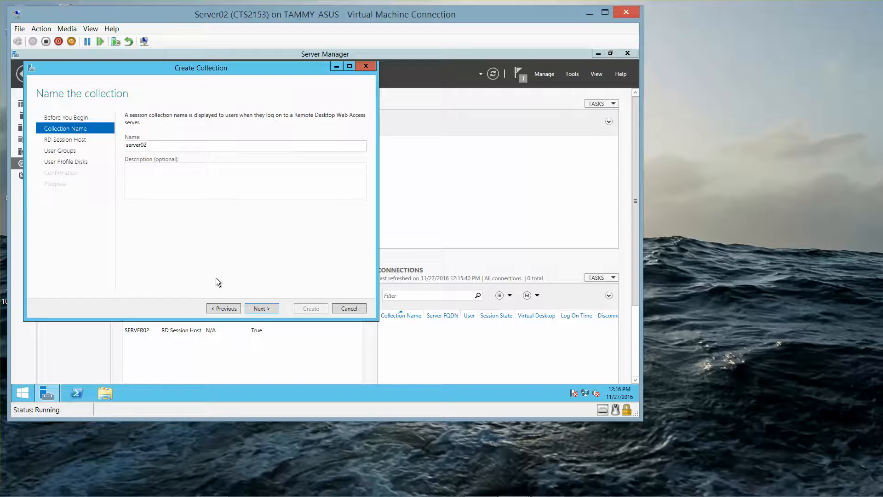
{"action": "left_click", "coordinate": [260, 308]}
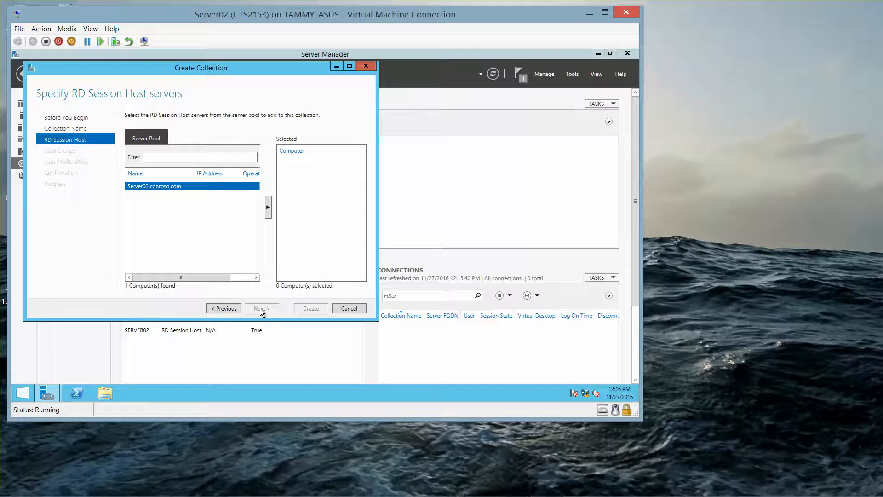
{"action": "left_click", "coordinate": [269, 208]}
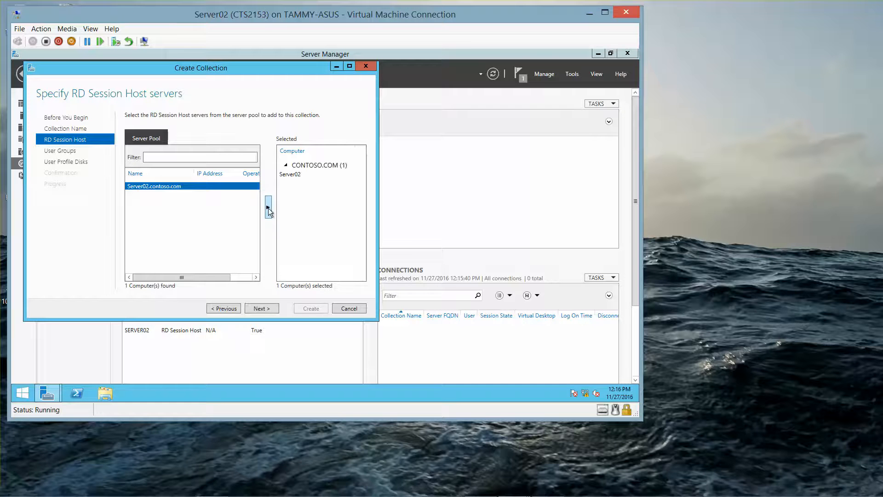
{"action": "left_click", "coordinate": [258, 308]}
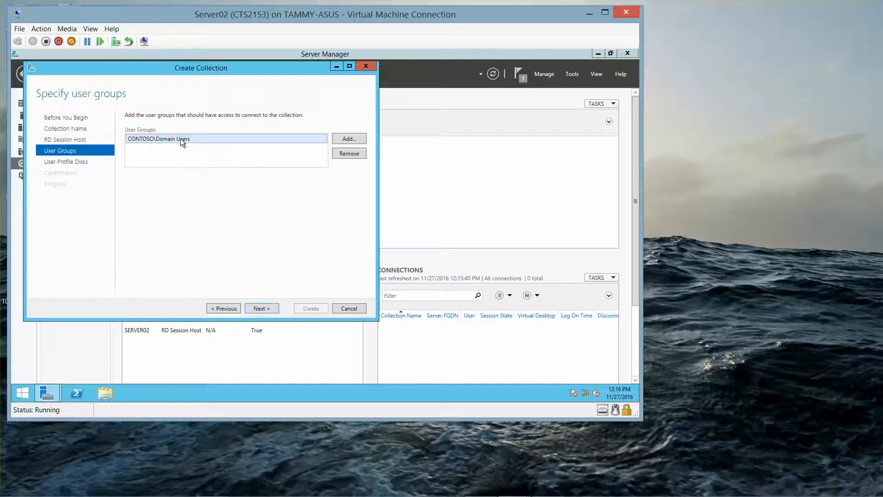
{"action": "left_click", "coordinate": [266, 308]}
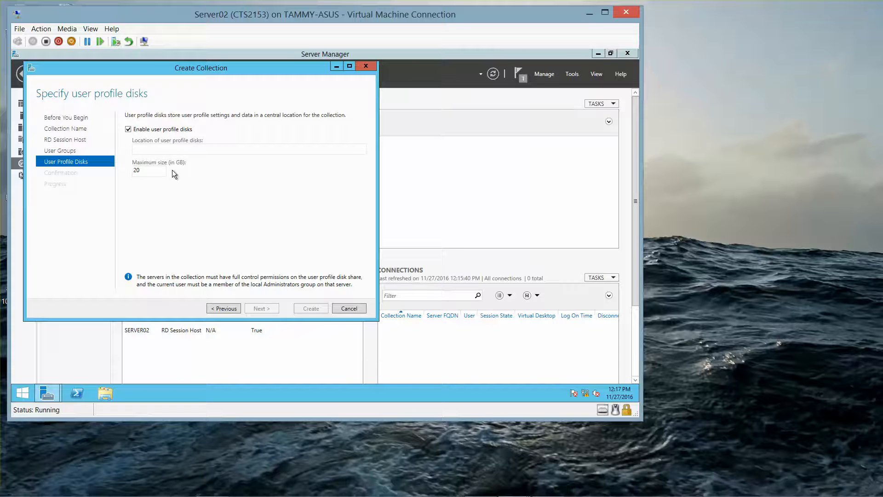
- Set the user profile disk location to c:\userProfile and create the server02 collection
{"action": "left_click", "coordinate": [176, 150]}
{"action": "type", "text": "c:\\"}
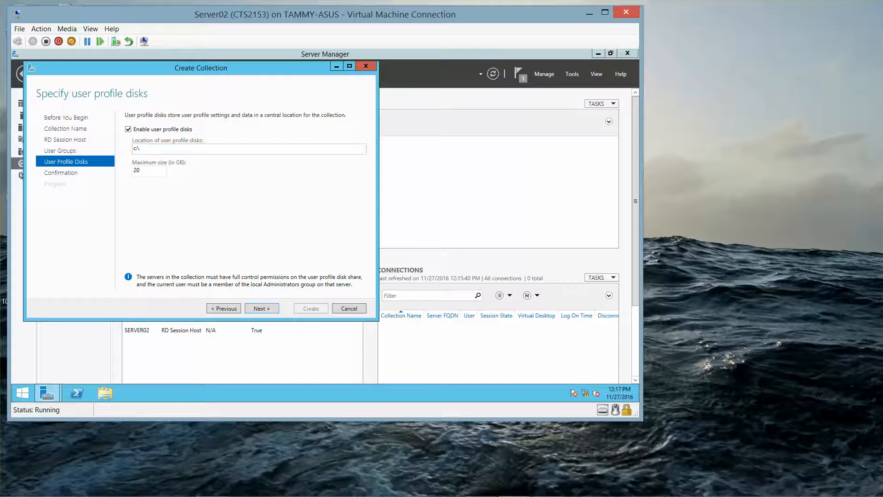
{"action": "type", "text": "userProfile"}
{"action": "left_click", "coordinate": [259, 309]}
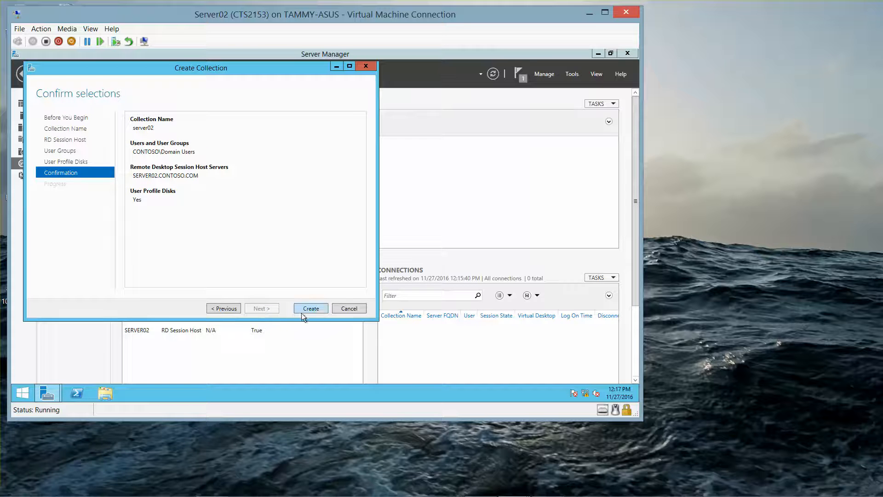
{"action": "left_click", "coordinate": [304, 312]}
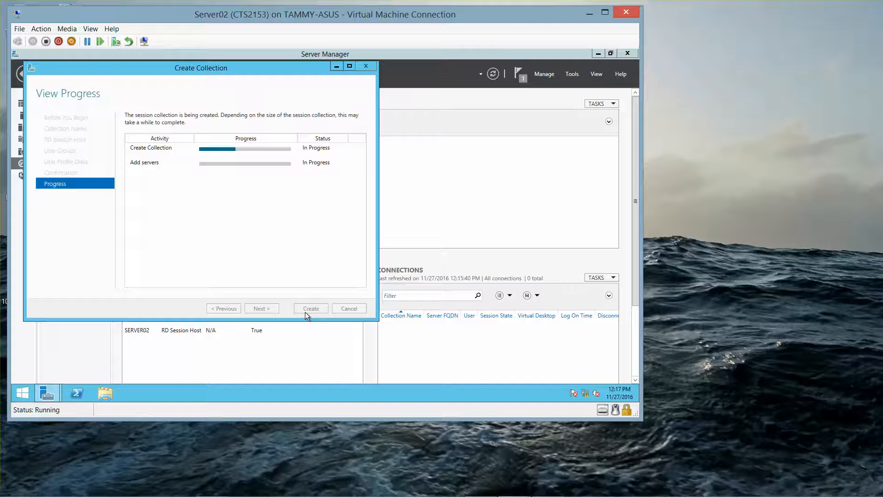
{"action": "mouse_move", "coordinate": [408, 494]}
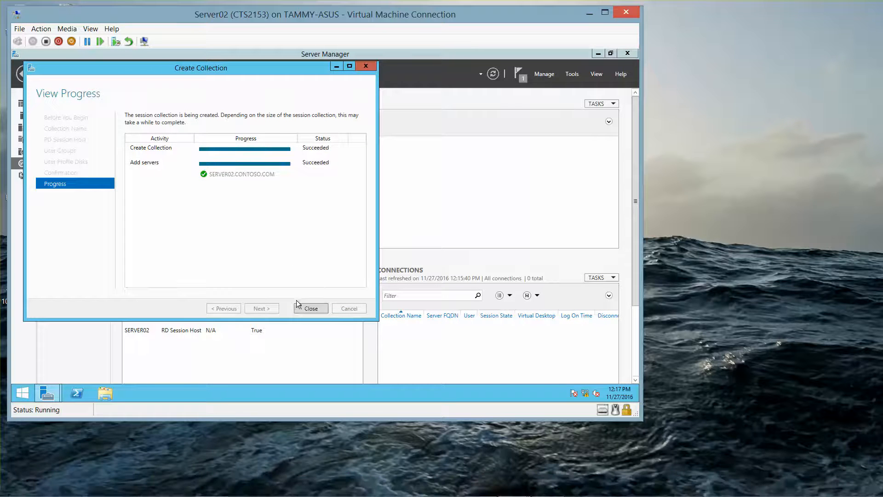
{"action": "left_click", "coordinate": [306, 308]}
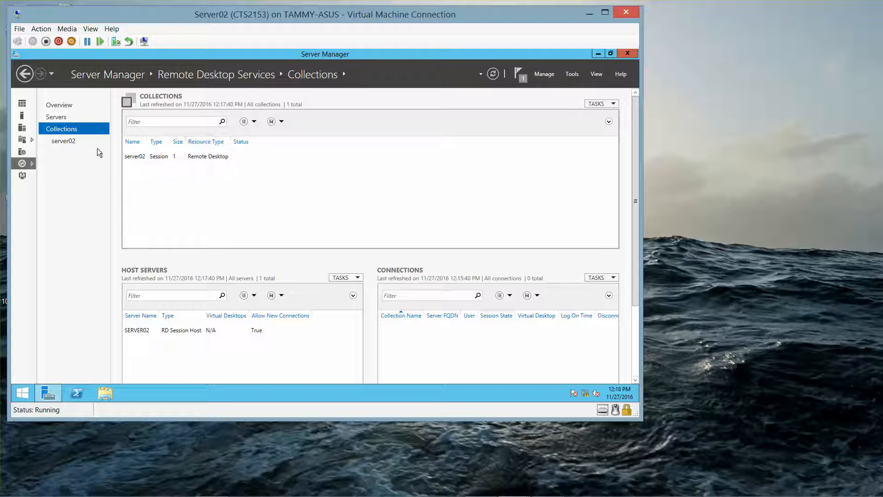
- In the server02 collection, start Publish RemoteApp Programs and browse to add a program
{"action": "left_click", "coordinate": [63, 141]}
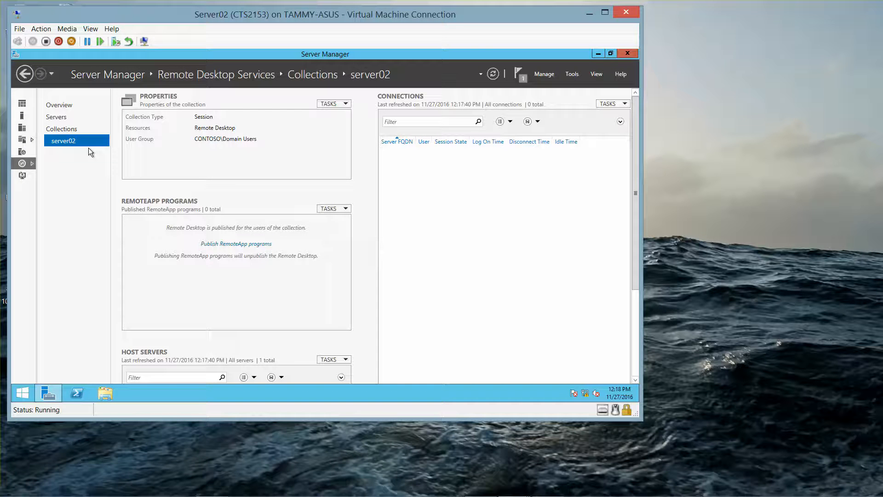
{"action": "left_click", "coordinate": [229, 245]}
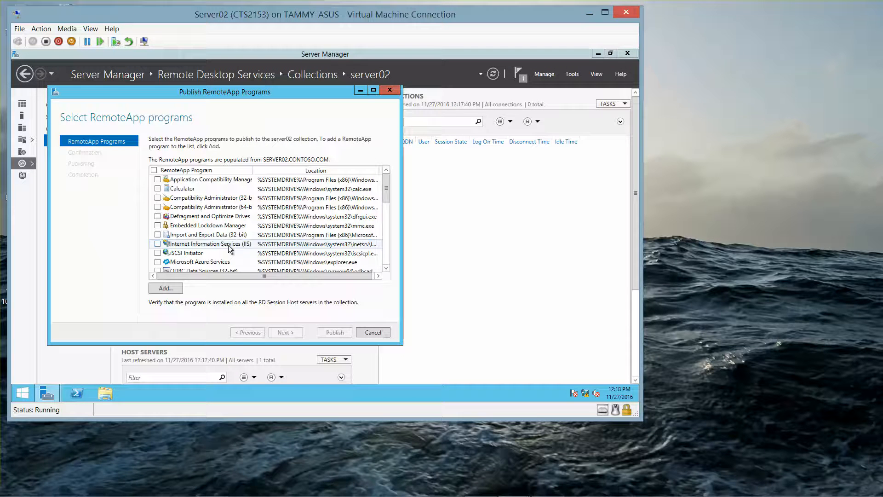
{"action": "left_click", "coordinate": [166, 289]}
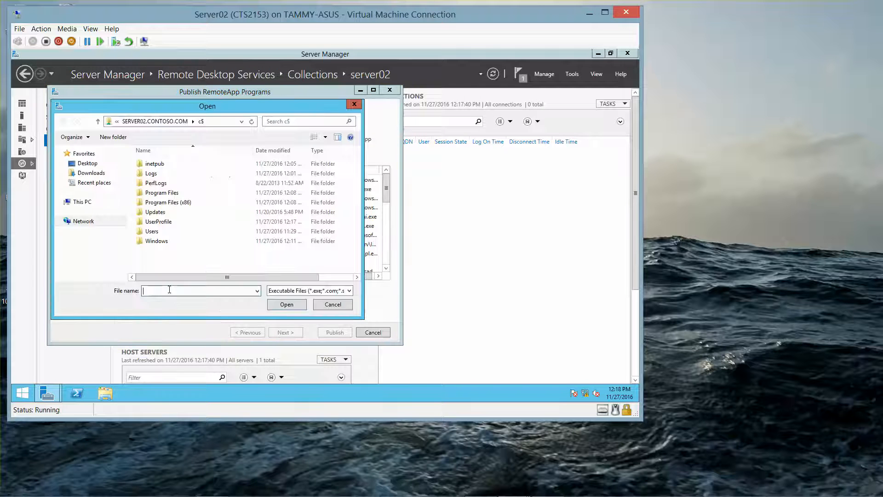
- Add PPTVIEW from Program Files (x86)\Microsoft Office\Office14 to the RemoteApp programs list
{"action": "double_click", "coordinate": [175, 203]}
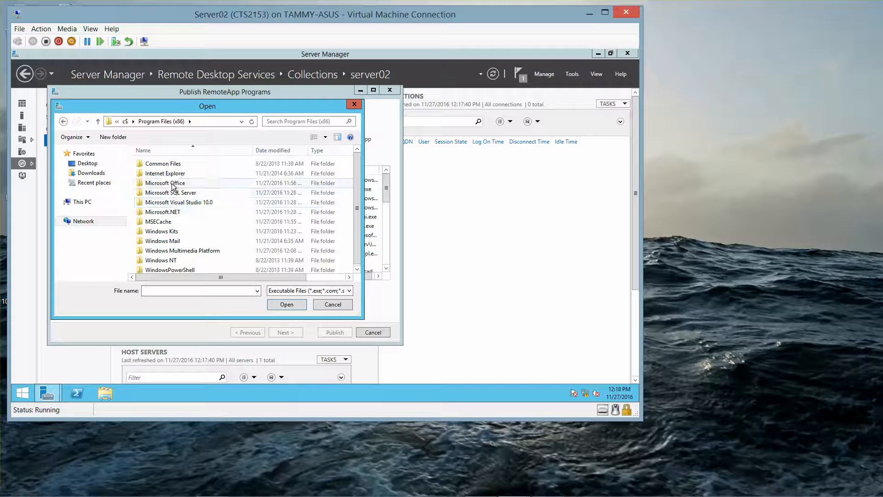
{"action": "double_click", "coordinate": [174, 184]}
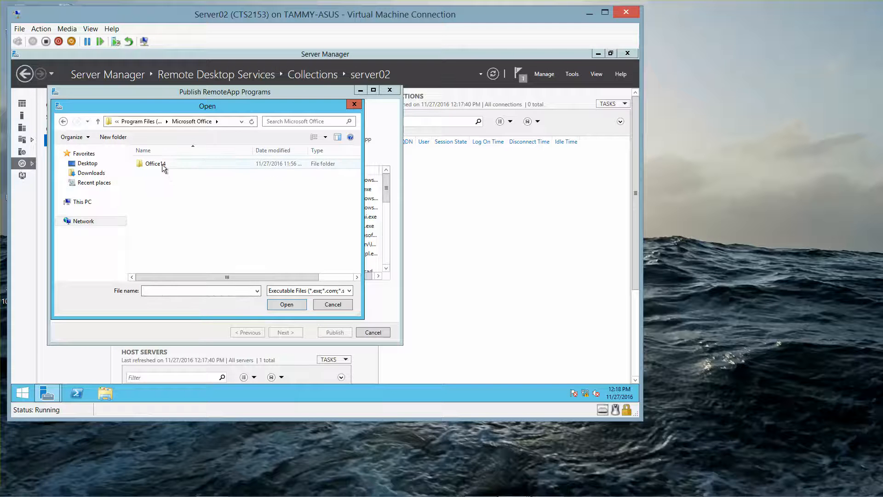
{"action": "double_click", "coordinate": [161, 164]}
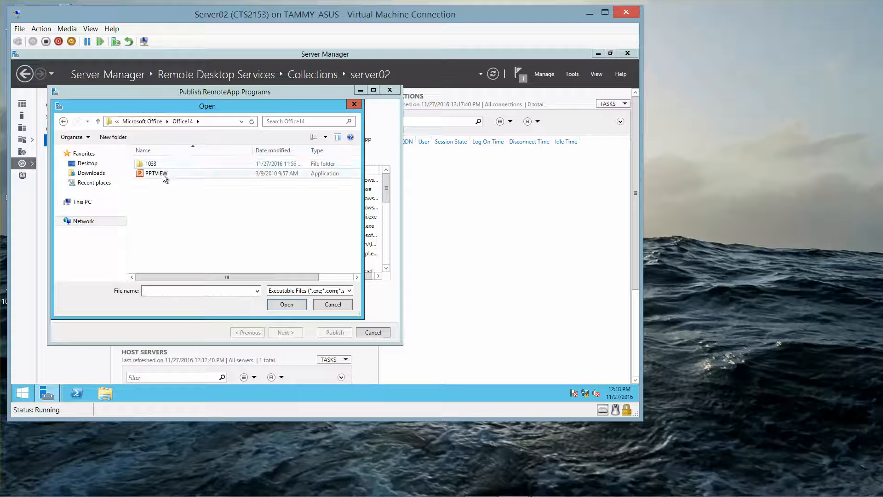
{"action": "left_click", "coordinate": [162, 174]}
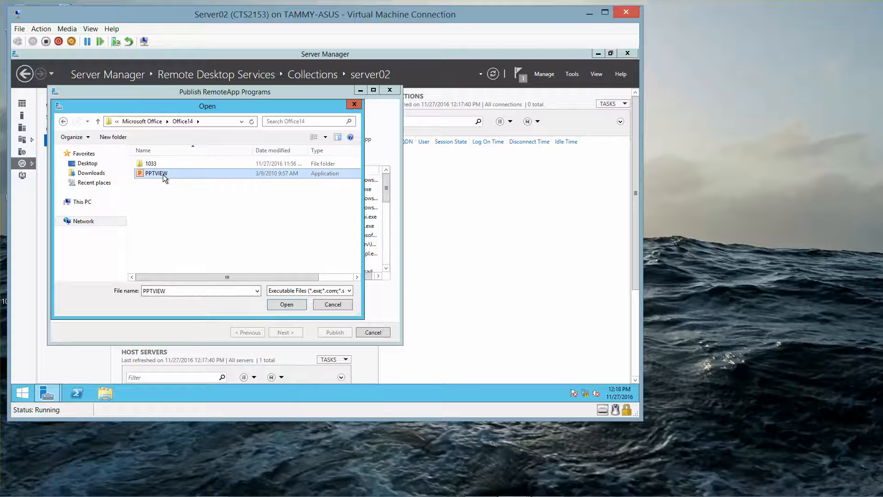
{"action": "left_click", "coordinate": [289, 305]}
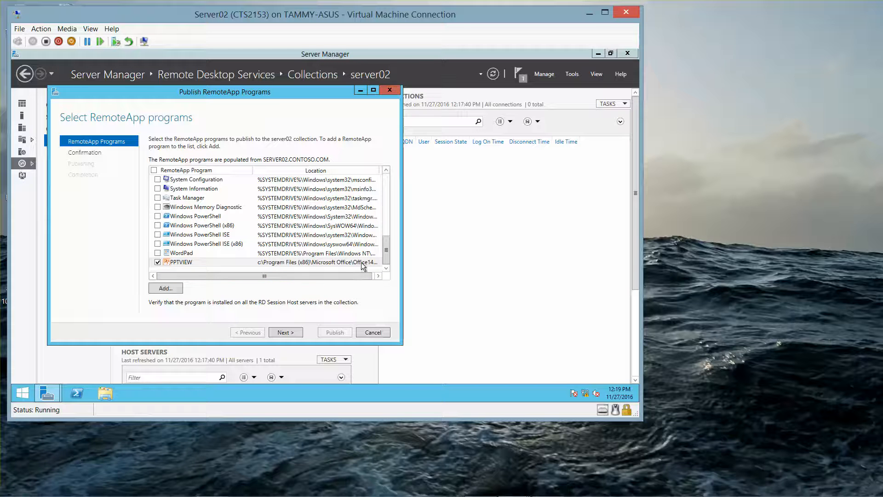
- Confirm and publish PPTVIEW as a RemoteApp for the server02 collection
{"action": "left_click", "coordinate": [284, 332]}
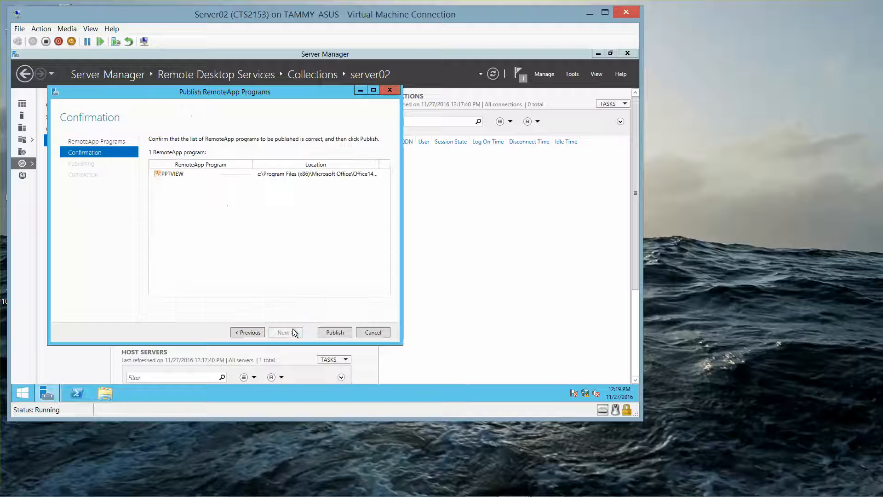
{"action": "left_click", "coordinate": [335, 332]}
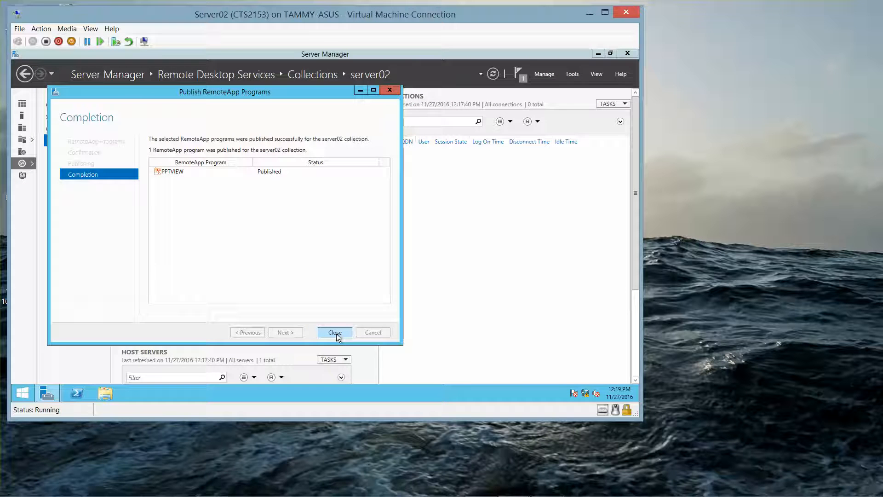
{"action": "left_click", "coordinate": [336, 332]}
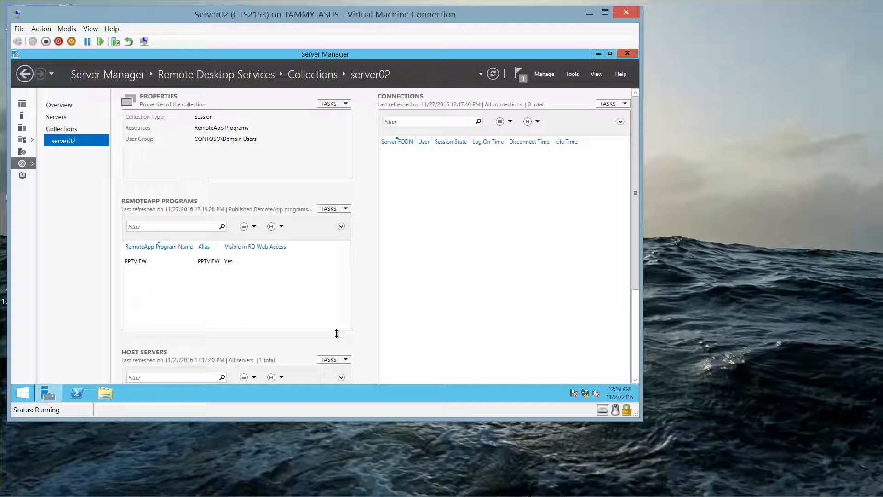
- Launch IIS Manager from Administrative Tools, minimize Server Manager, and open SERVER02's home page
{"action": "left_click", "coordinate": [22, 396]}
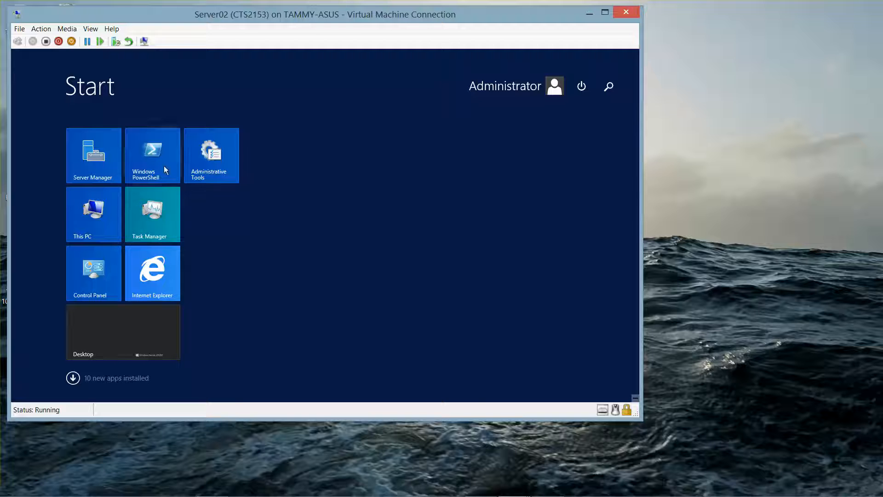
{"action": "left_click", "coordinate": [209, 152]}
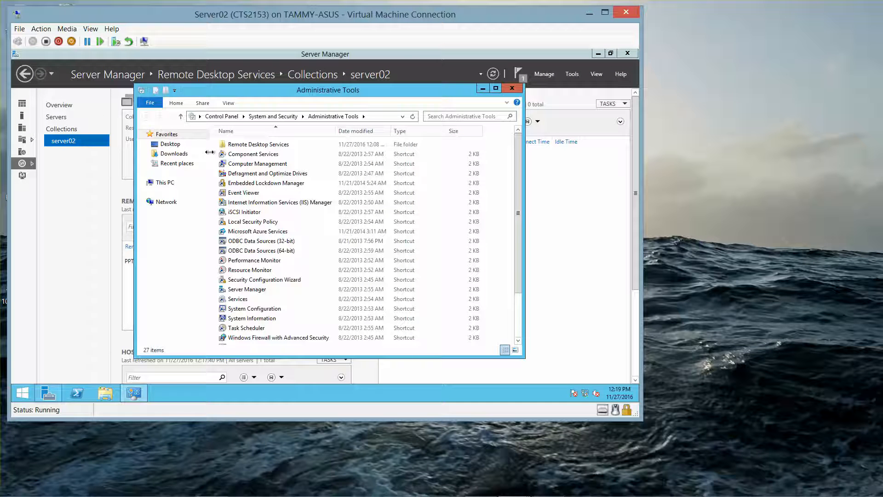
{"action": "left_click", "coordinate": [266, 206]}
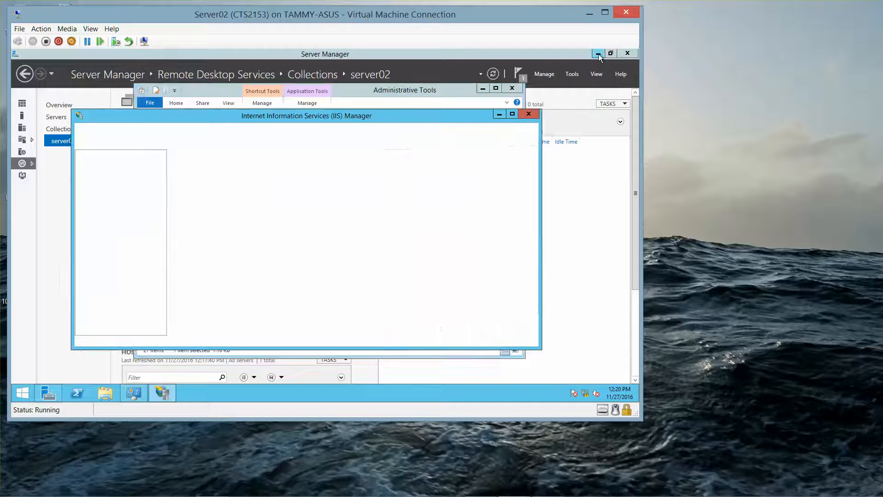
{"action": "left_click", "coordinate": [598, 54]}
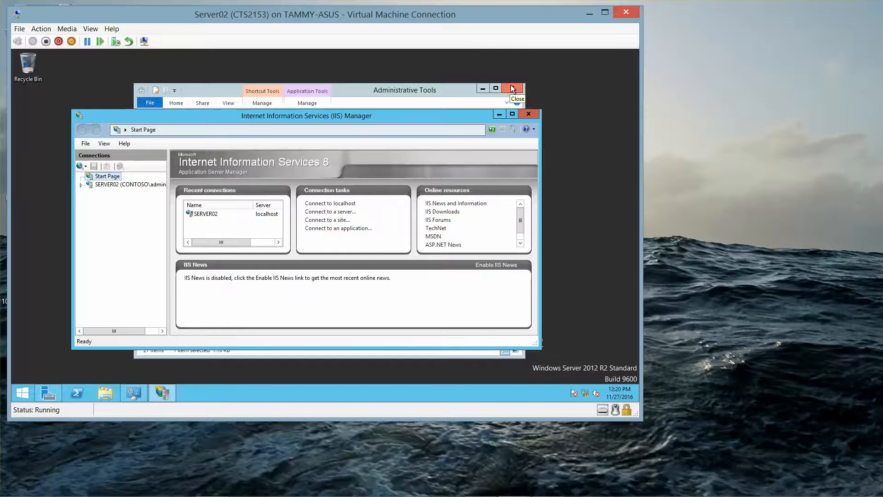
{"action": "left_click", "coordinate": [512, 88]}
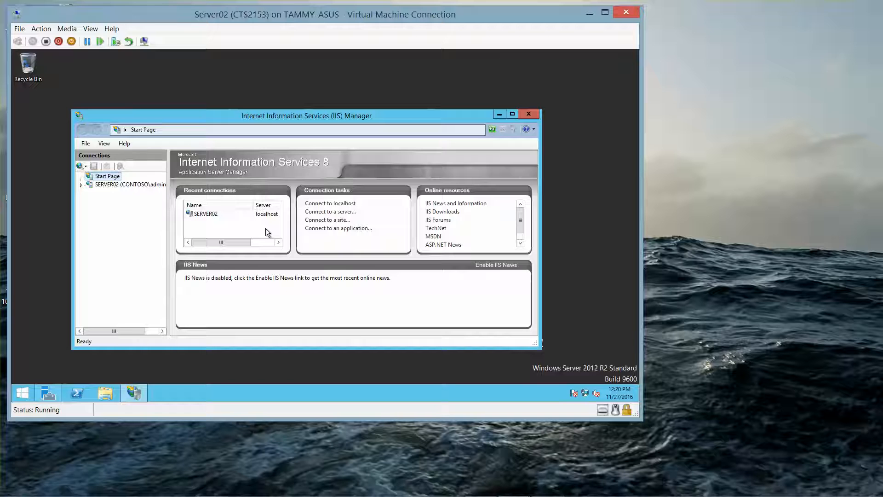
{"action": "left_click", "coordinate": [78, 185]}
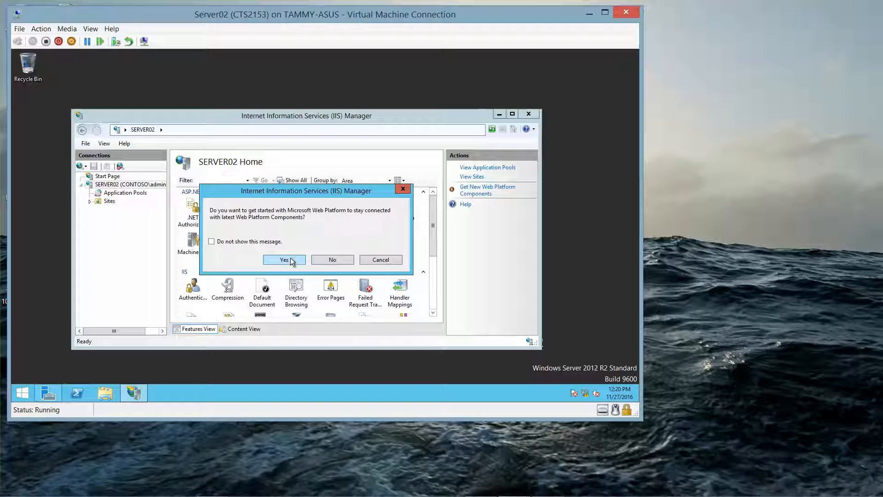
{"action": "left_click", "coordinate": [333, 260]}
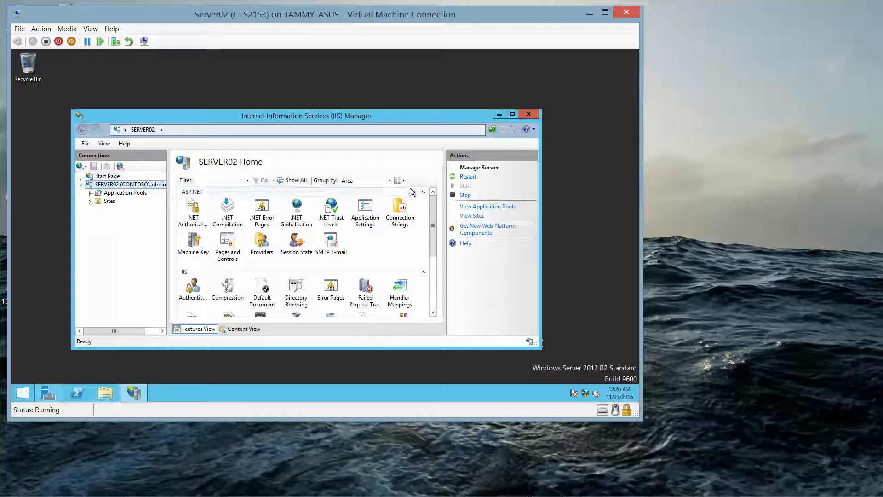
- Maximize IIS Manager and open Advanced Settings for the RDWebAccess application pool
{"action": "left_click", "coordinate": [512, 114]}
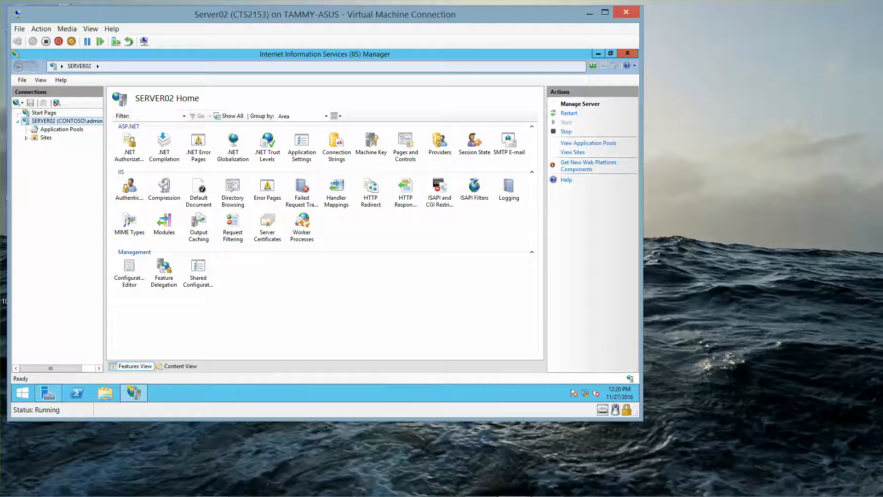
{"action": "mouse_move", "coordinate": [703, 493]}
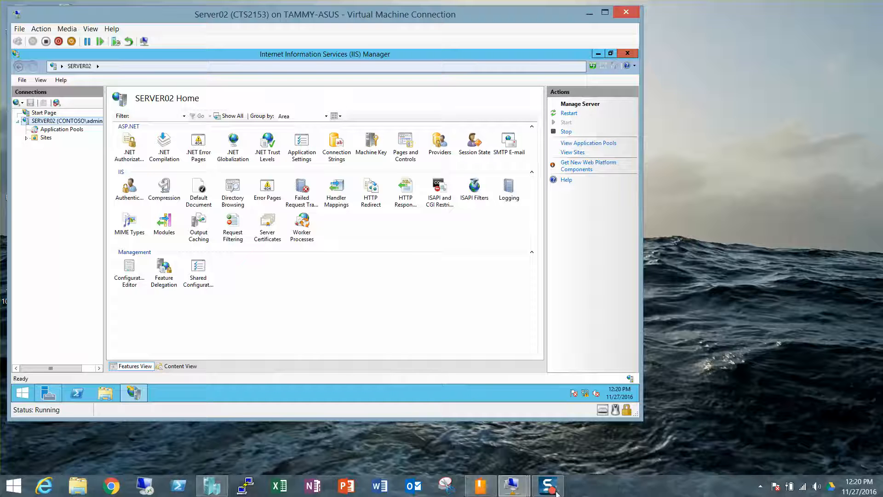
{"action": "left_click", "coordinate": [64, 130]}
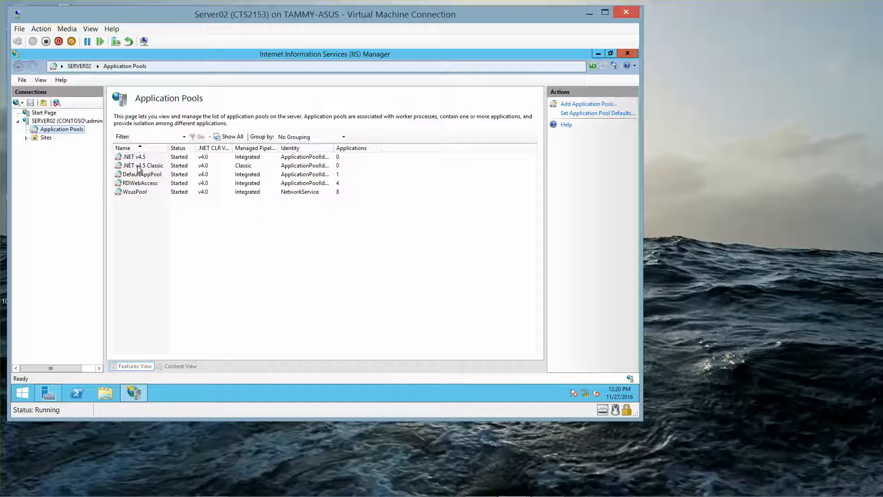
{"action": "left_click", "coordinate": [153, 184]}
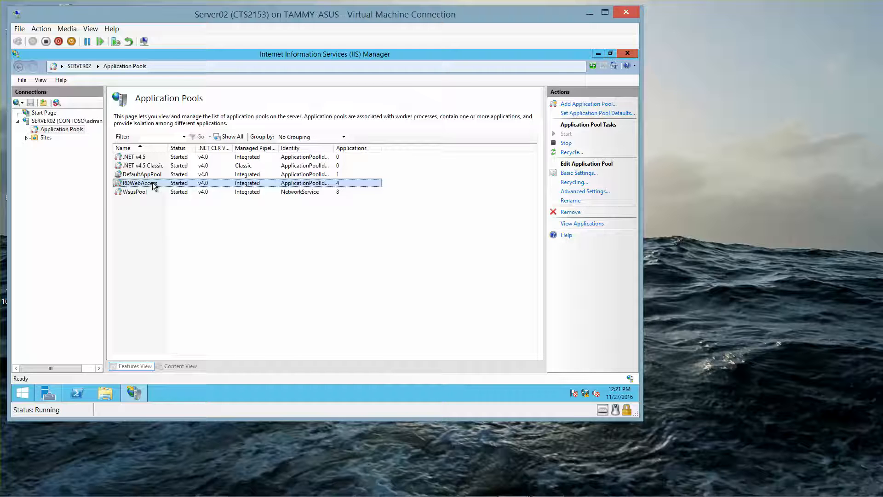
{"action": "left_click", "coordinate": [571, 192]}
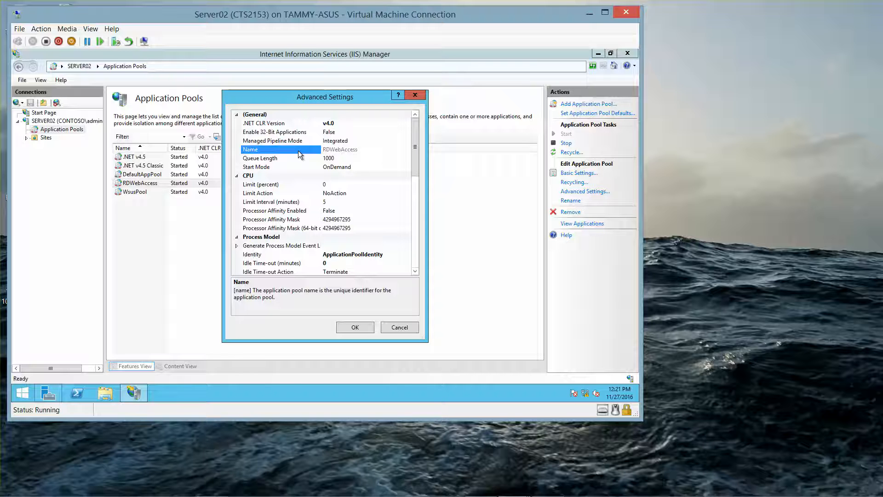
- Change the RDWebAccess pool Identity to the built-in NetworkService account and apply
{"action": "left_click", "coordinate": [370, 256]}
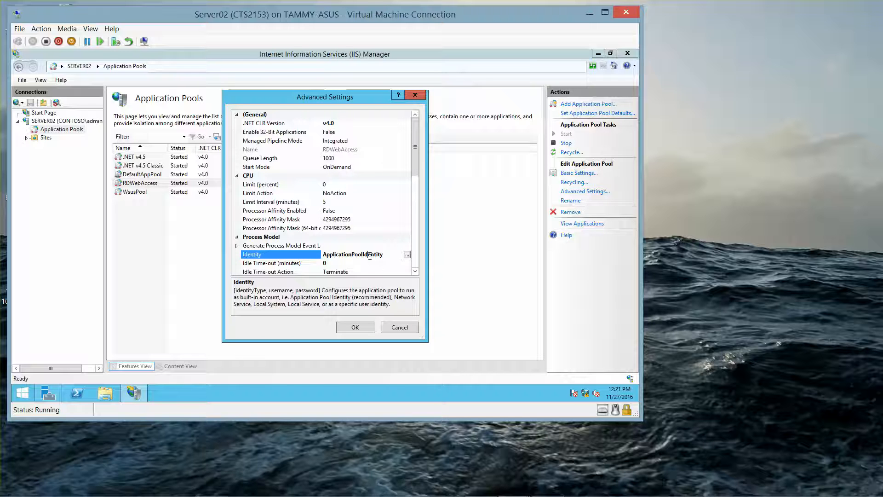
{"action": "left_click", "coordinate": [415, 272]}
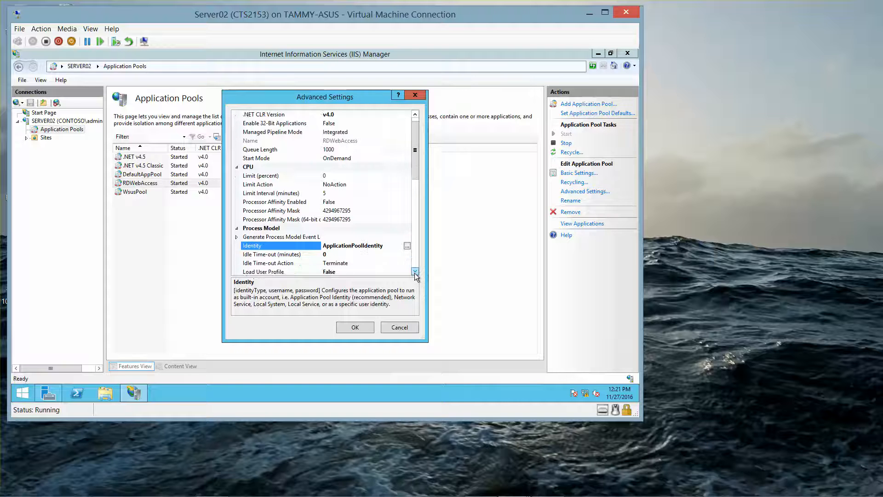
{"action": "left_click_drag", "start_coordinate": [415, 272], "coordinate": [415, 272]}
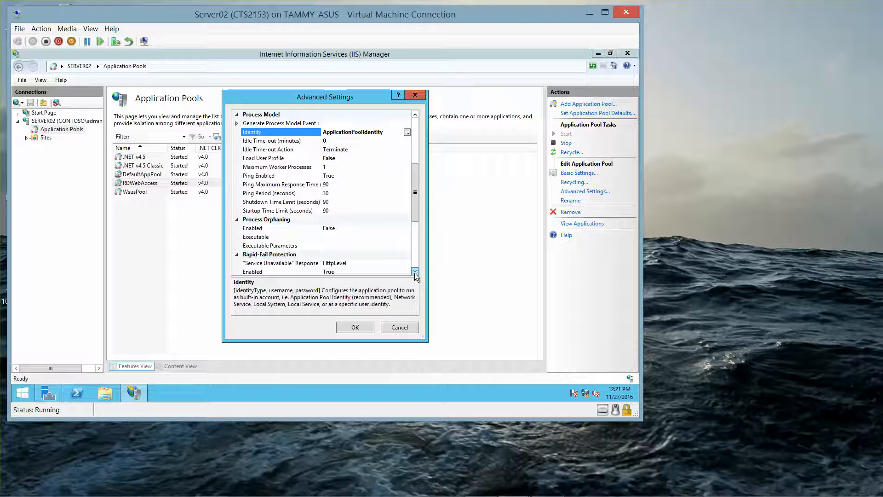
{"action": "left_click", "coordinate": [407, 132]}
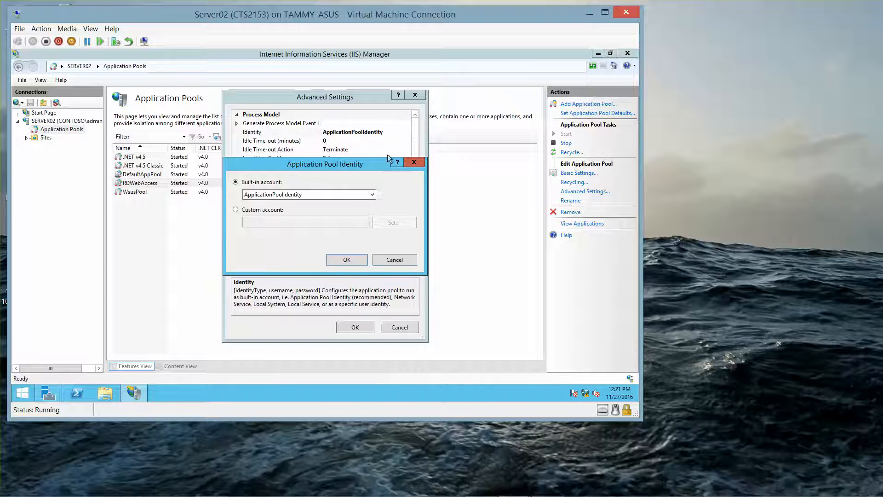
{"action": "left_click", "coordinate": [327, 197]}
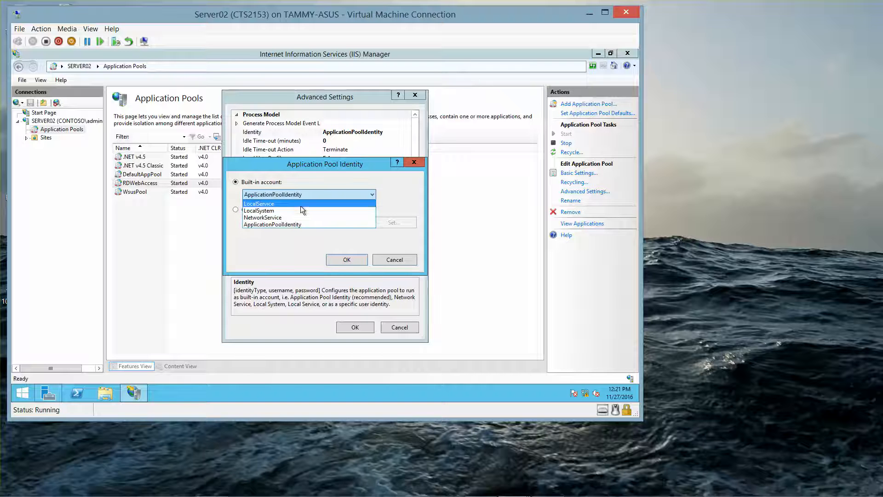
{"action": "left_click", "coordinate": [292, 216]}
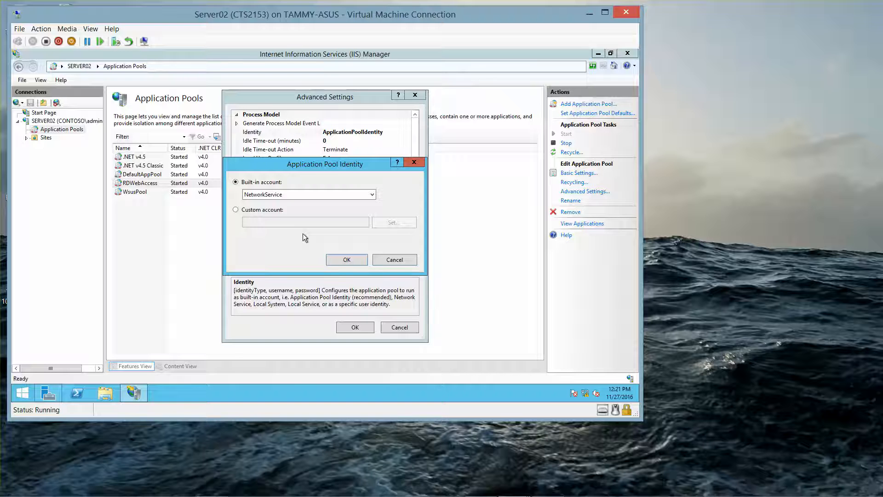
{"action": "left_click", "coordinate": [346, 260]}
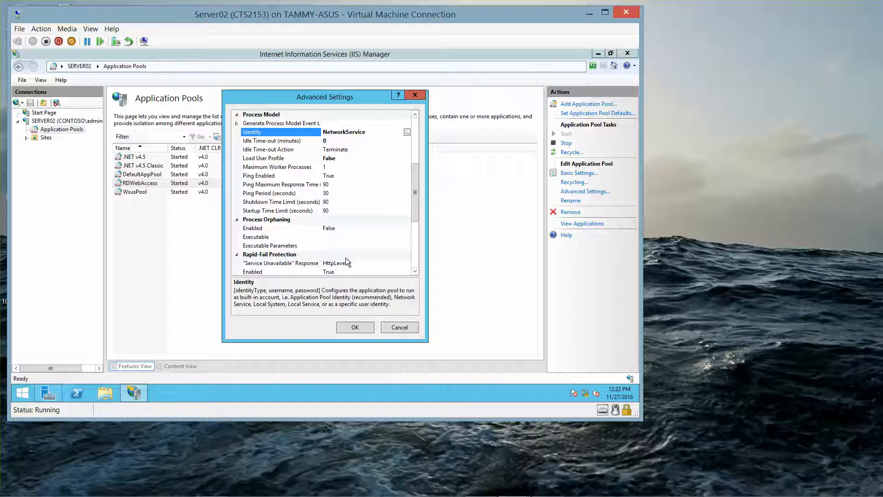
{"action": "left_click", "coordinate": [360, 326]}
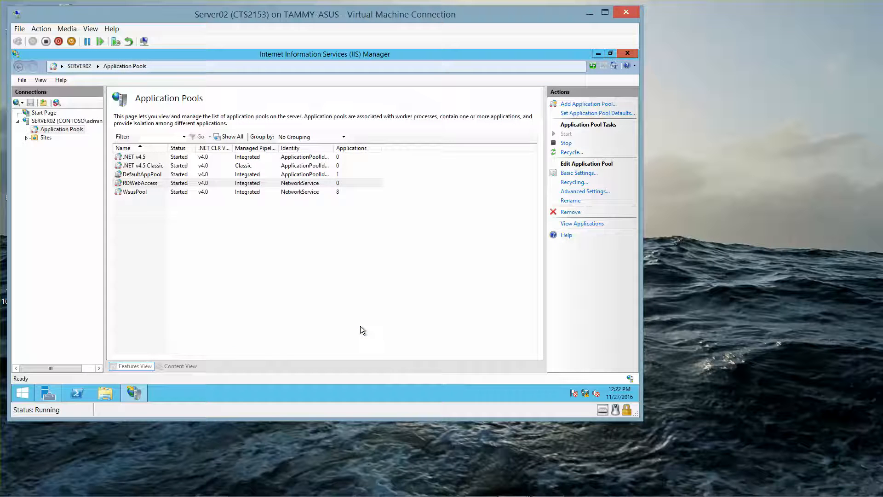
- Stop and start the SERVER02 web server in IIS, then close IIS Manager
{"action": "left_click", "coordinate": [64, 122]}
{"action": "right_click", "coordinate": [65, 122]}
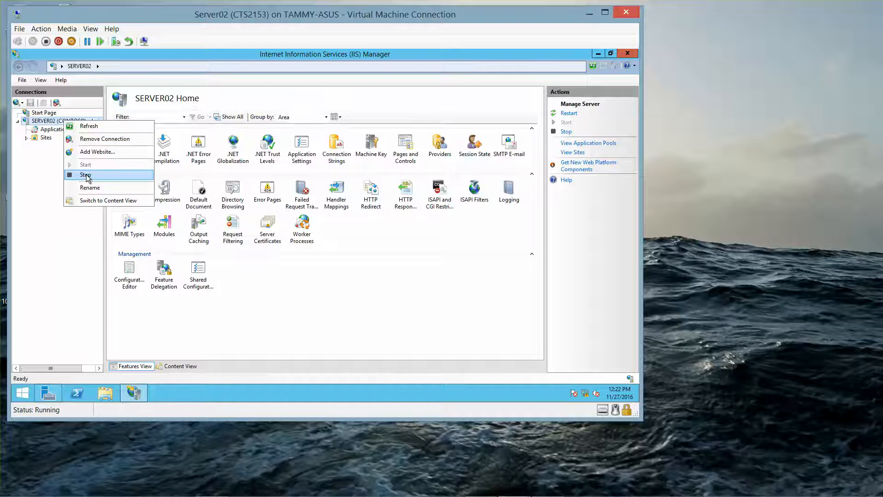
{"action": "left_click", "coordinate": [85, 175]}
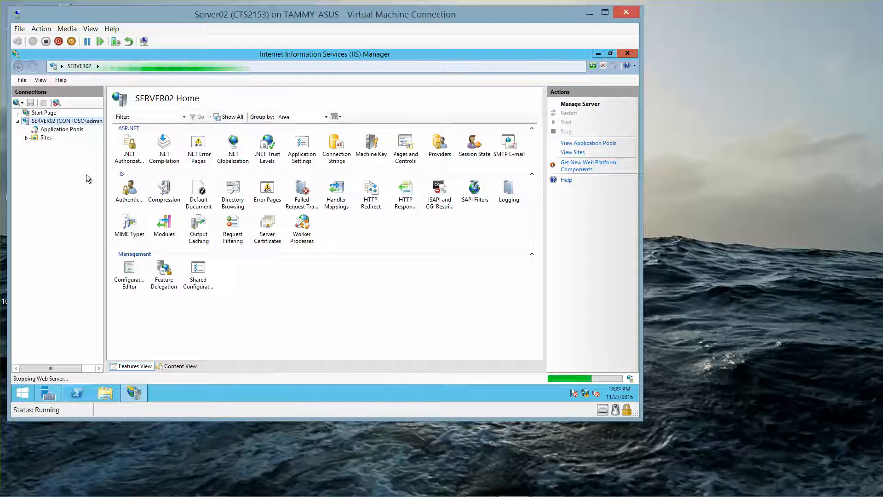
{"action": "right_click", "coordinate": [88, 122]}
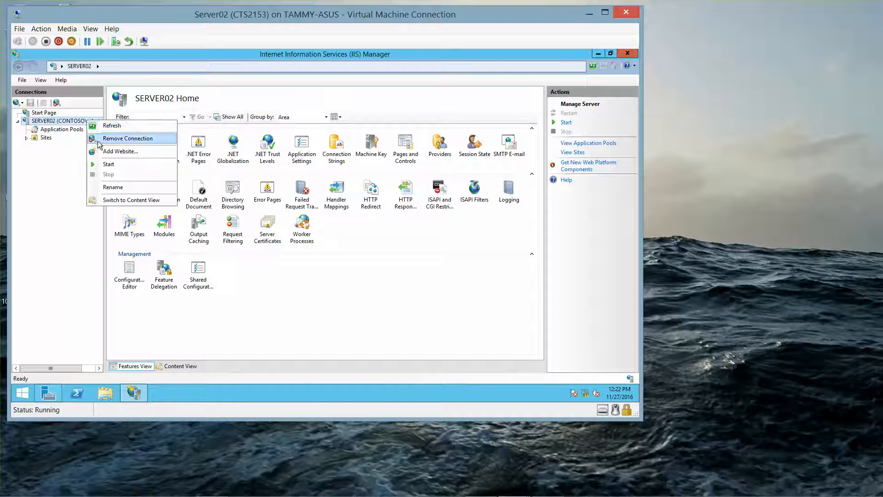
{"action": "left_click", "coordinate": [109, 166]}
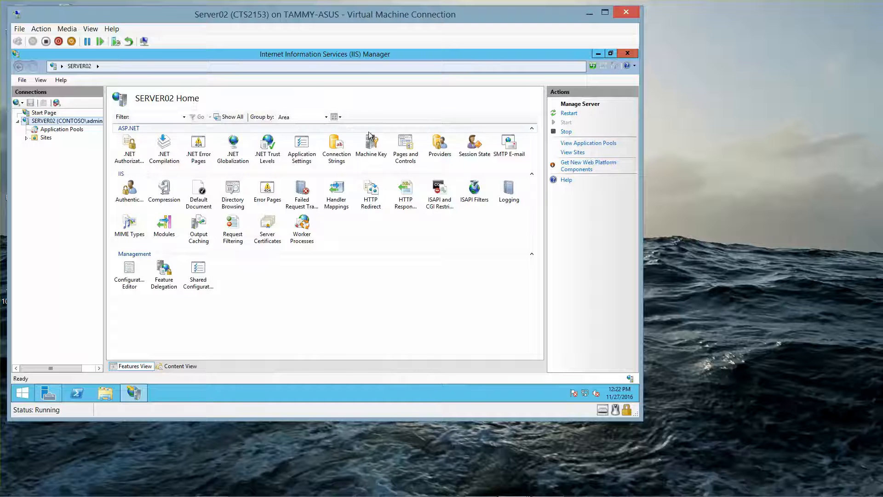
{"action": "left_click", "coordinate": [620, 56]}
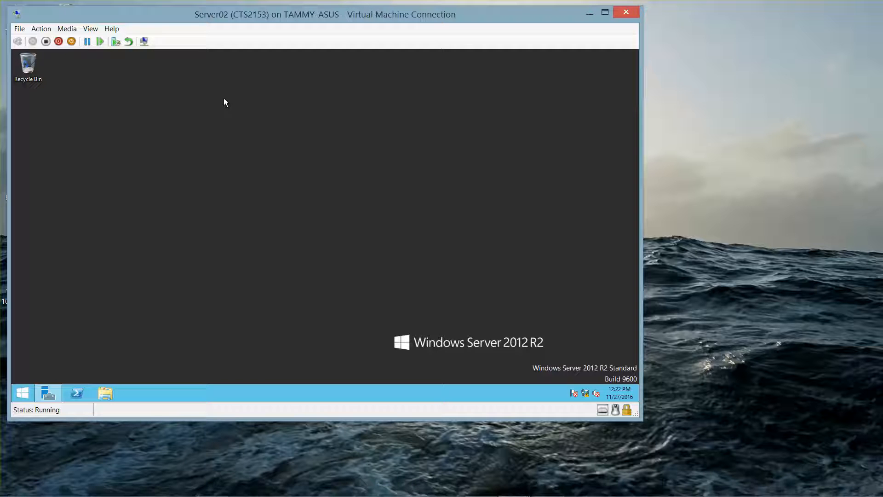
- Switch to the Win8A VM via the taskbar preview and open its Windows 8.1 Start screen
{"action": "mouse_move", "coordinate": [233, 495]}
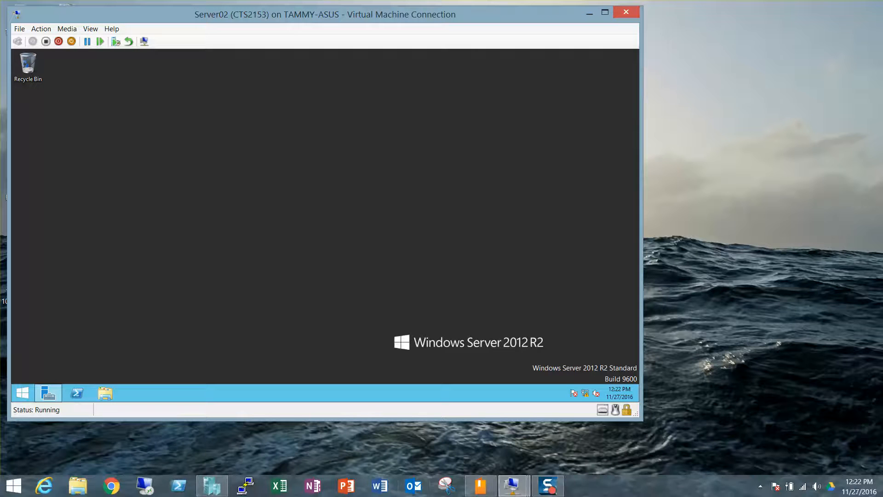
{"action": "mouse_move", "coordinate": [512, 486]}
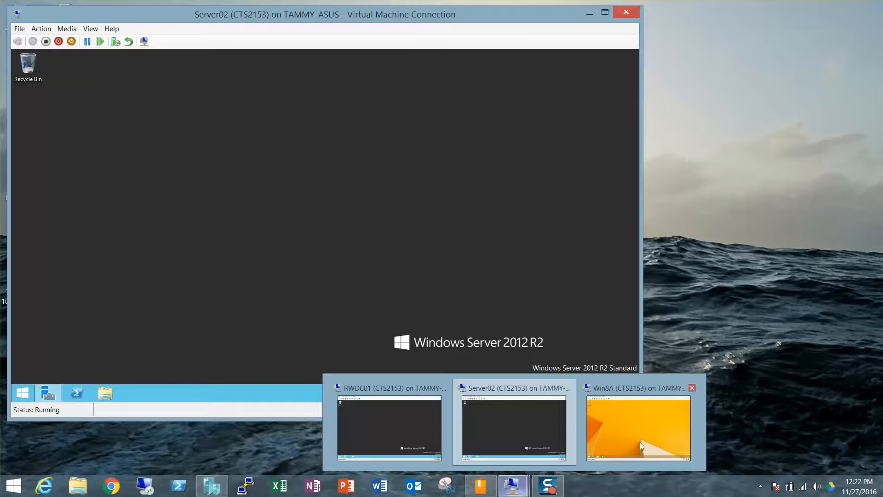
{"action": "left_click", "coordinate": [657, 437]}
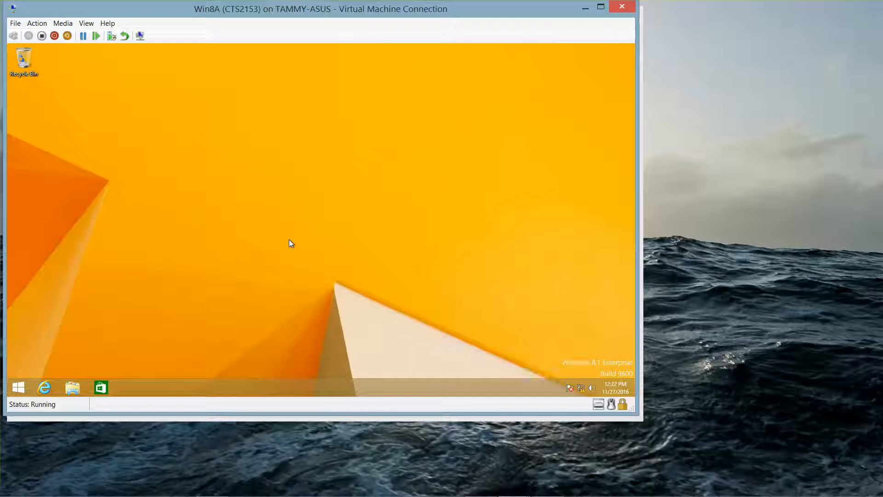
{"action": "left_click", "coordinate": [18, 388]}
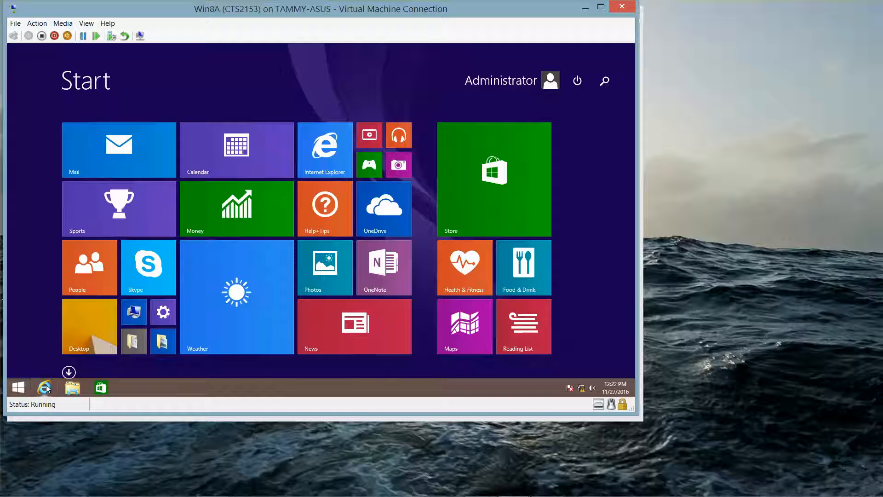
{"action": "left_click", "coordinate": [140, 301]}
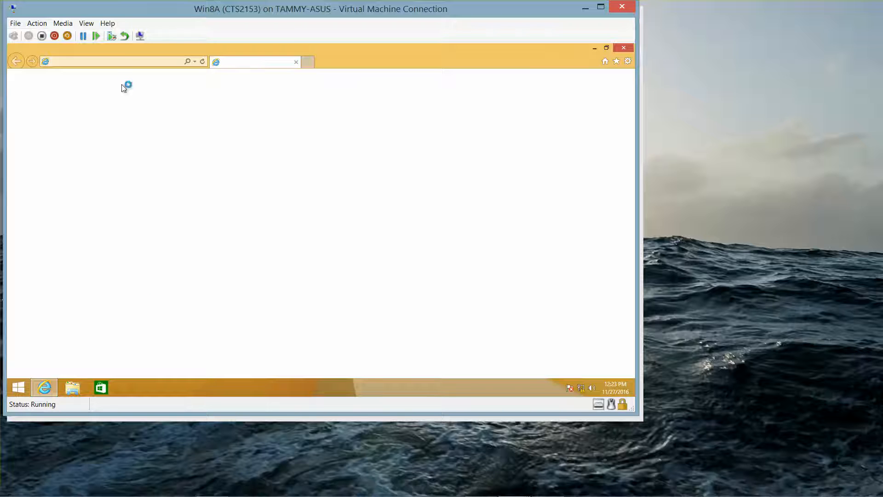
{"action": "left_click", "coordinate": [106, 61]}
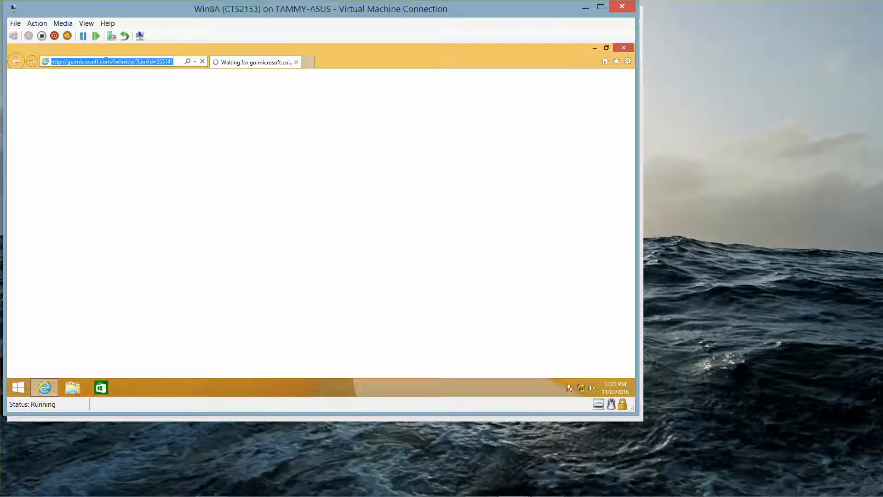
{"action": "type", "text": "http"}
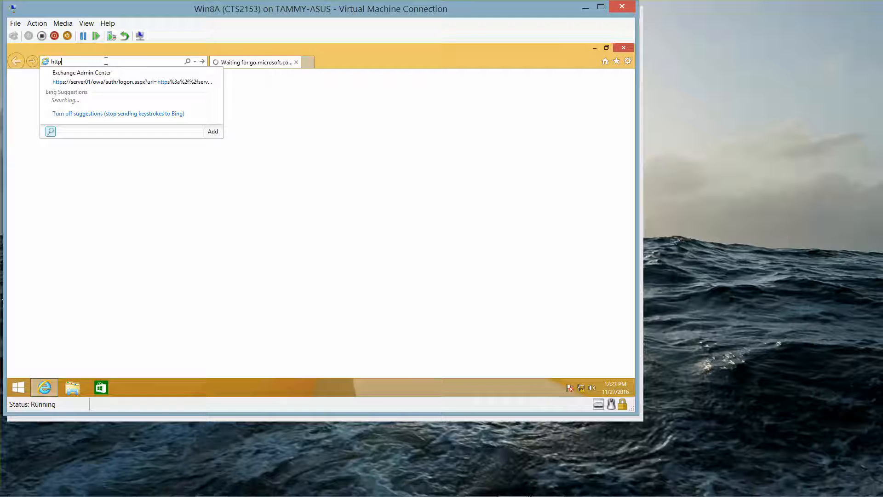
{"action": "type", "text": "s://"}
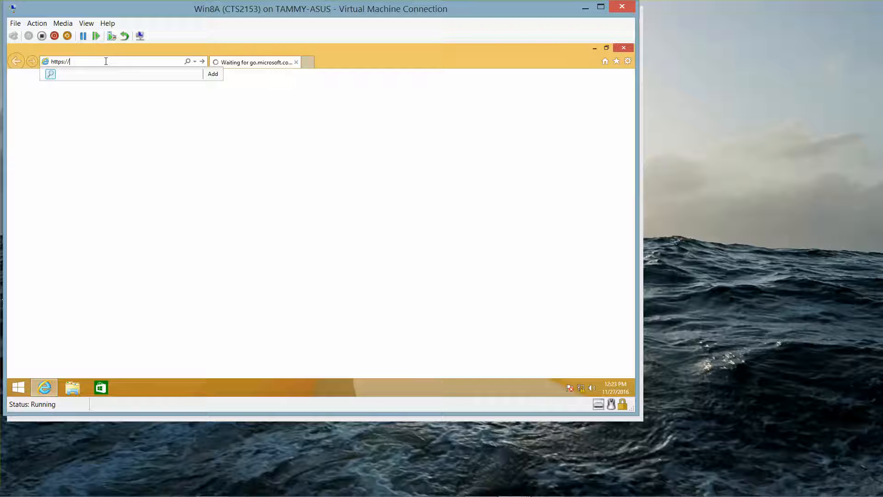
{"action": "type", "text": "server"}
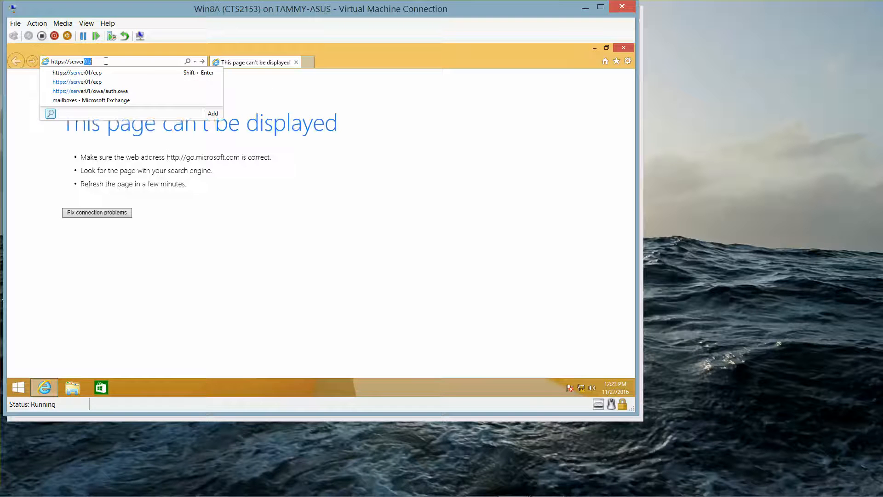
{"action": "type", "text": "02.co"}
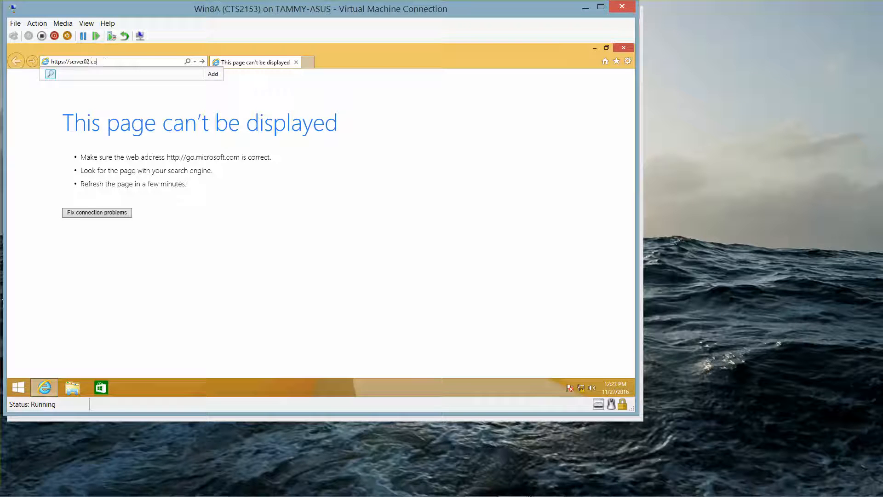
{"action": "type", "text": "ntoso.com/rdweb"}
{"action": "key", "text": "Return"}
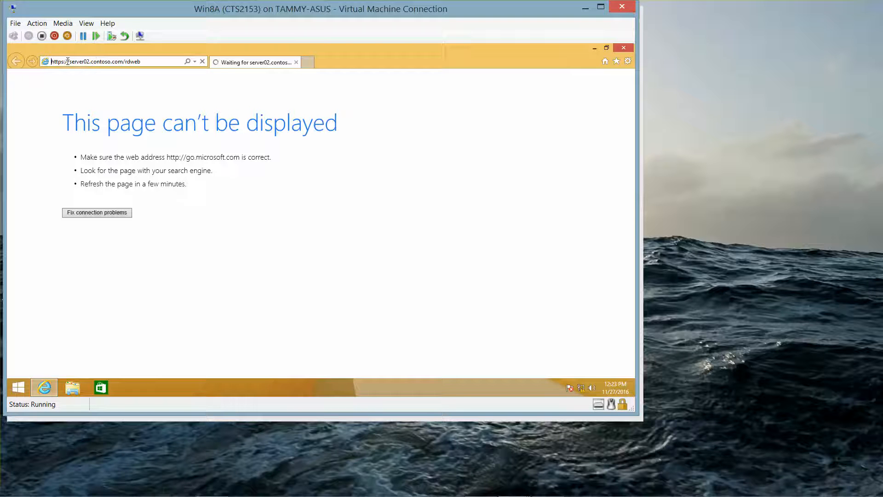
{"action": "left_click_drag", "start_coordinate": [68, 62], "coordinate": [1, 52]}
{"action": "key", "text": "BackSpace"}
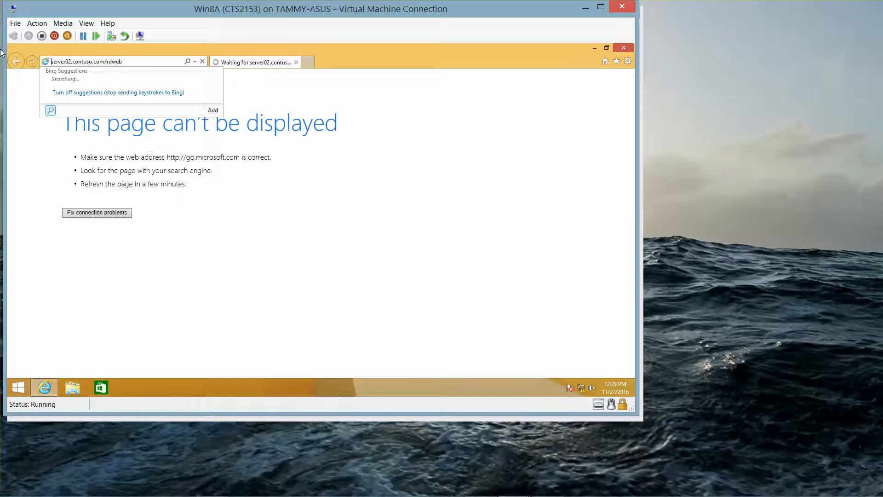
{"action": "key", "text": "Return"}
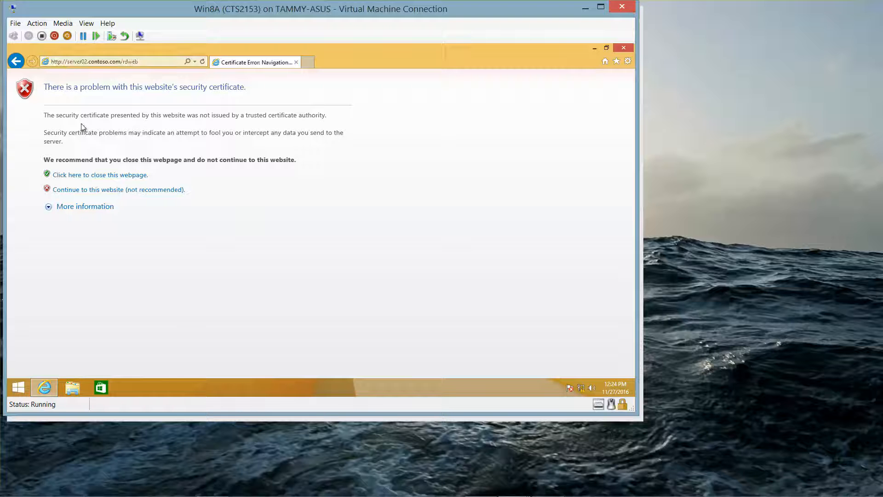
- Continue past the certificate warning, allow the Remote Desktop add-on, and view the certificate error details
{"action": "left_click", "coordinate": [116, 190]}
{"action": "mouse_move", "coordinate": [177, 495]}
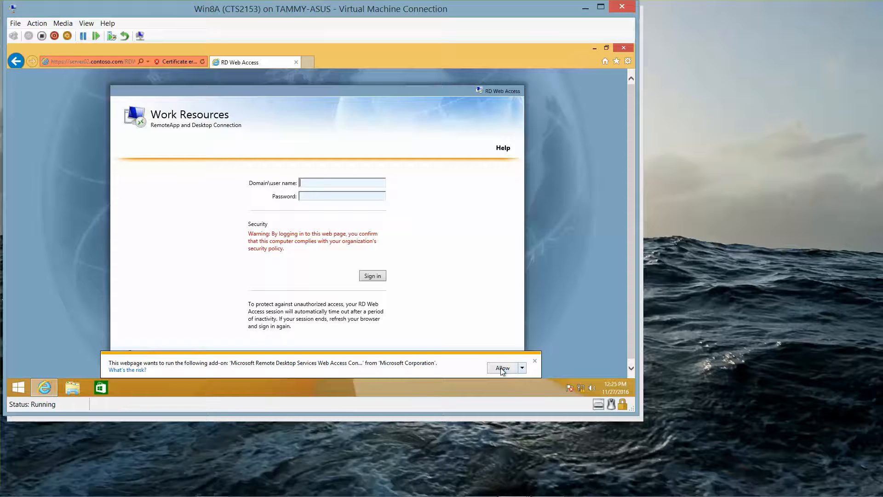
{"action": "left_click", "coordinate": [501, 368]}
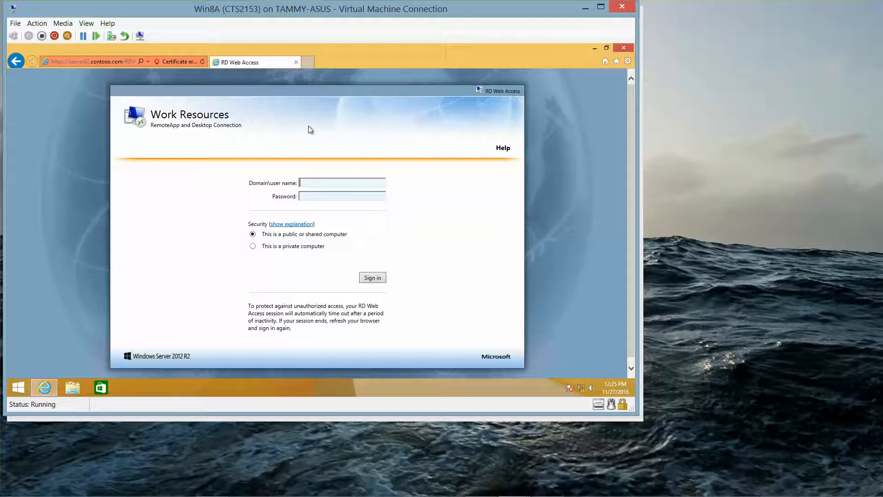
{"action": "left_click", "coordinate": [176, 62]}
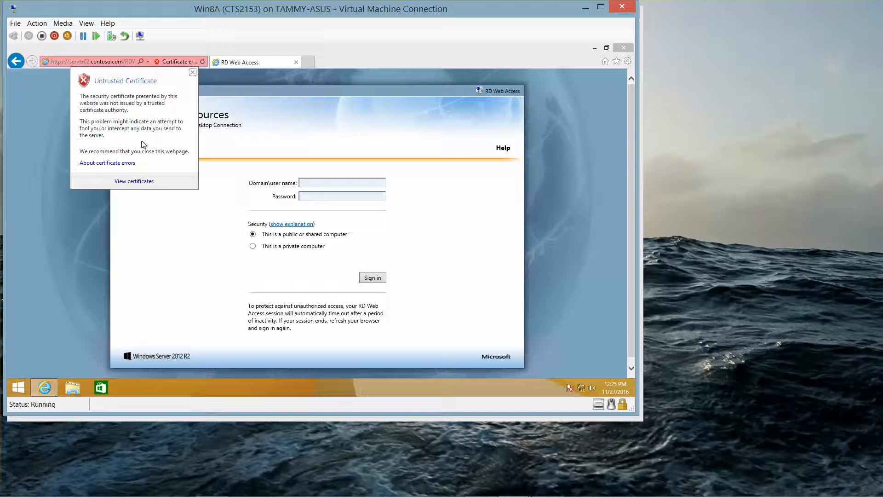
- Install the Server02.contoso.com certificate for the local machine into Trusted Root Certification Authorities
{"action": "left_click", "coordinate": [141, 182]}
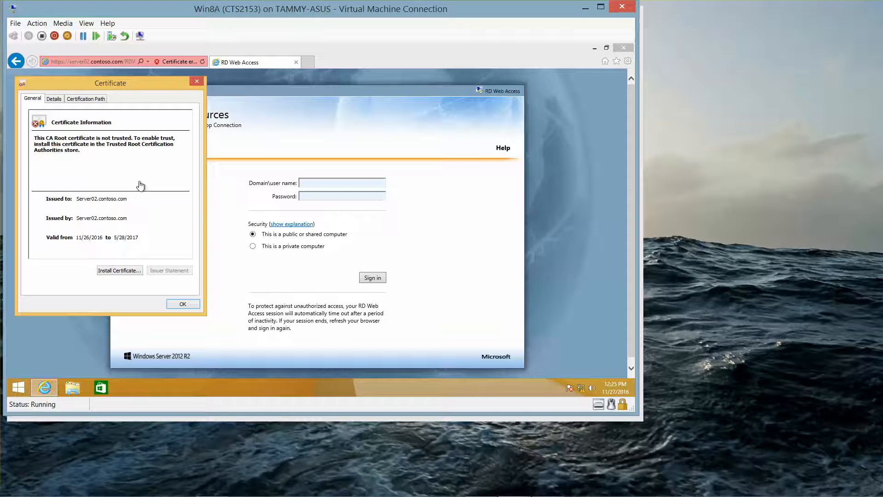
{"action": "left_click", "coordinate": [121, 271]}
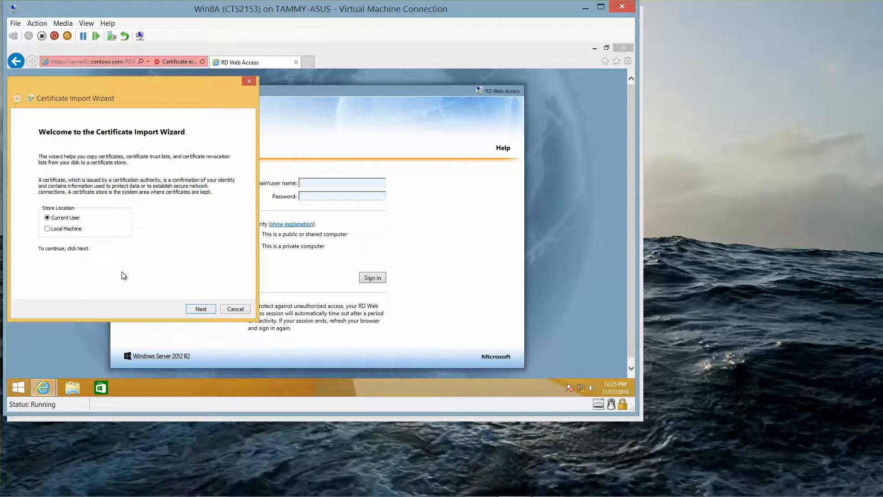
{"action": "left_click", "coordinate": [51, 231]}
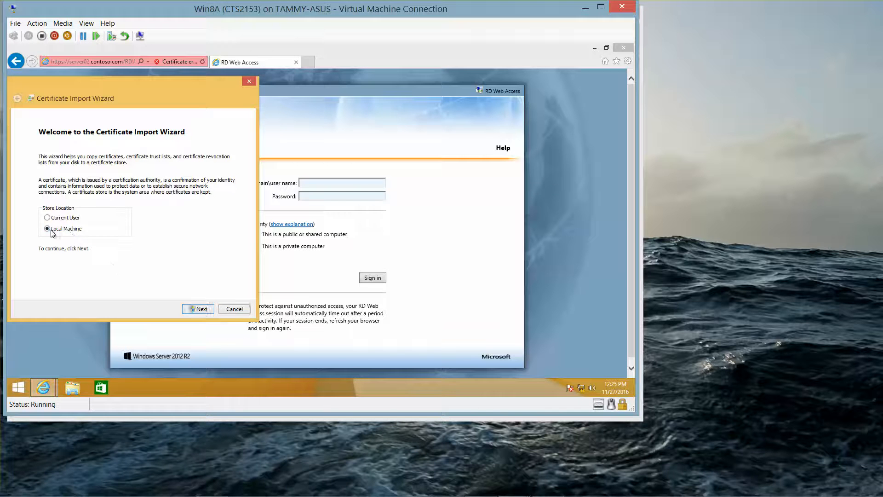
{"action": "left_click", "coordinate": [203, 311]}
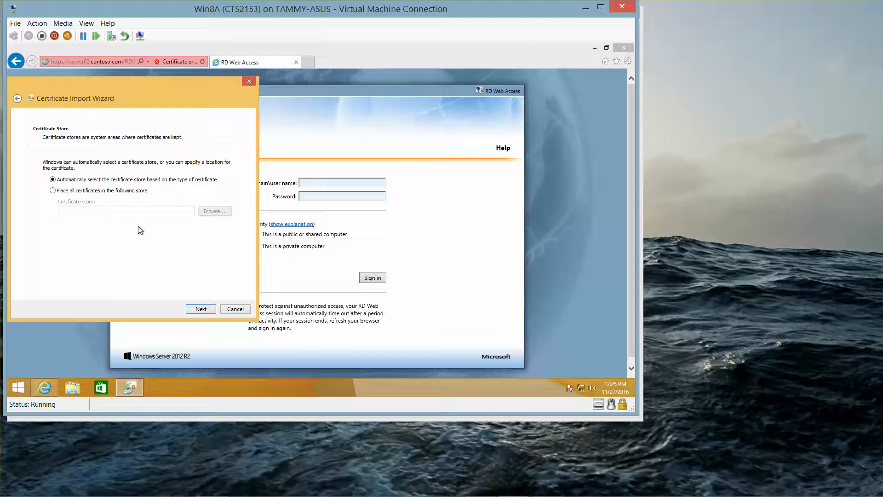
{"action": "left_click", "coordinate": [107, 192]}
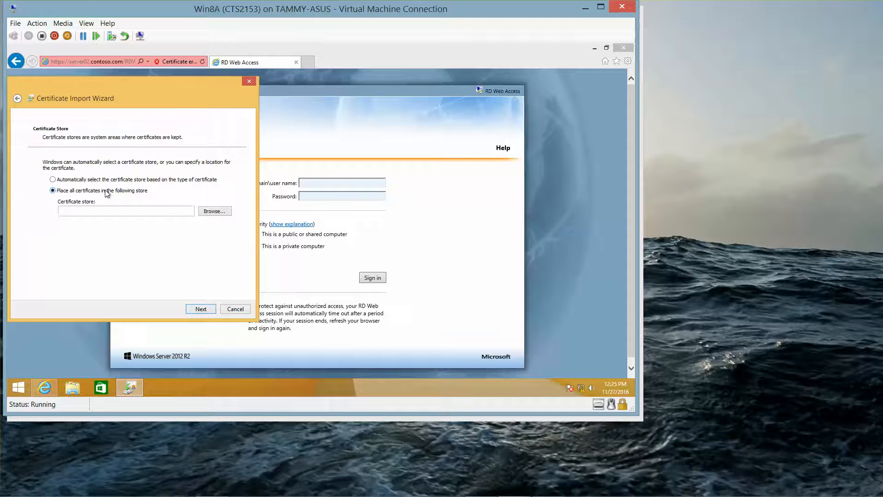
{"action": "left_click", "coordinate": [206, 213]}
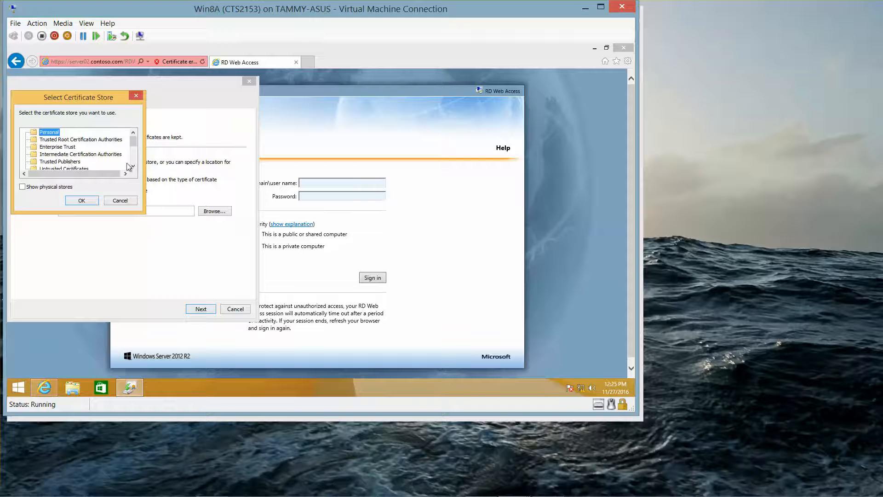
{"action": "left_click", "coordinate": [115, 140]}
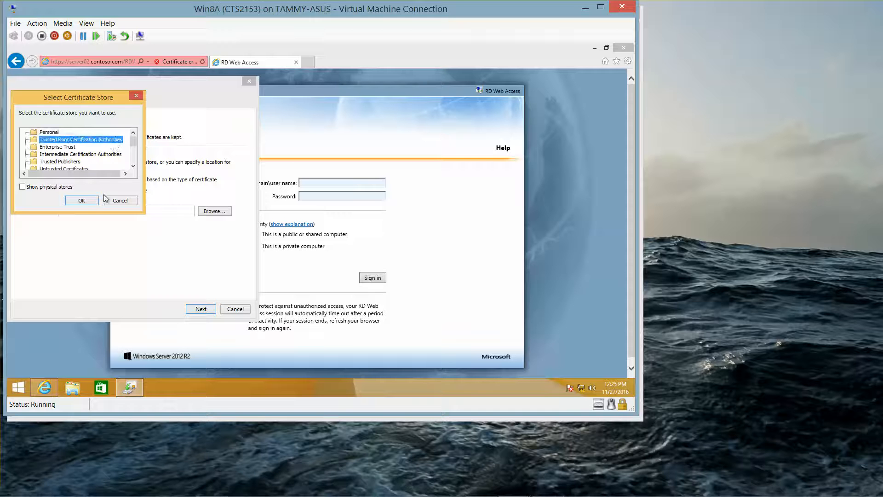
{"action": "left_click", "coordinate": [87, 205]}
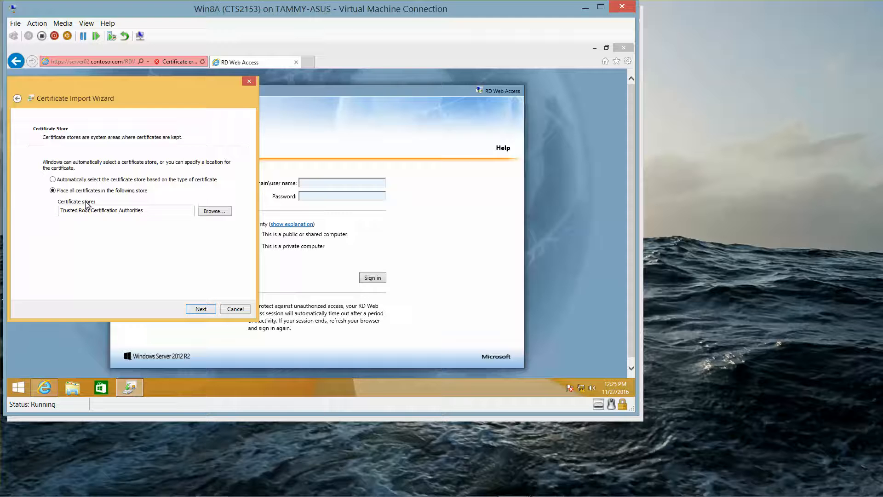
{"action": "left_click", "coordinate": [201, 309]}
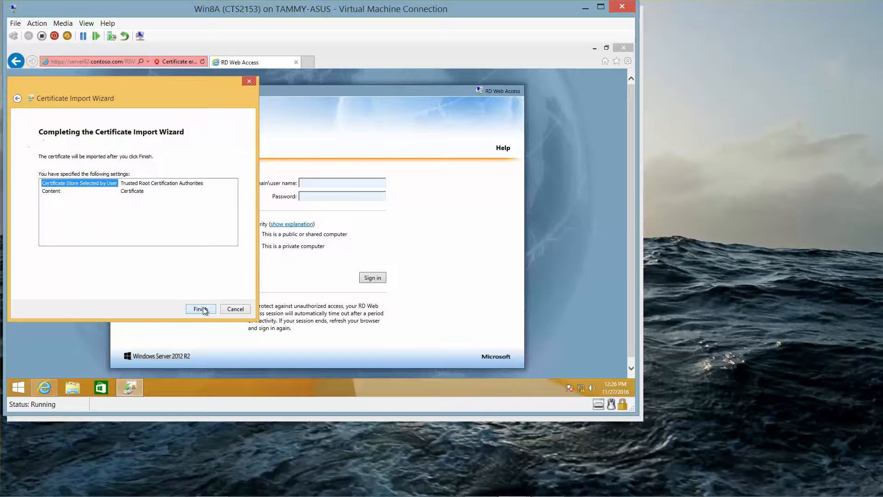
{"action": "left_click", "coordinate": [201, 309]}
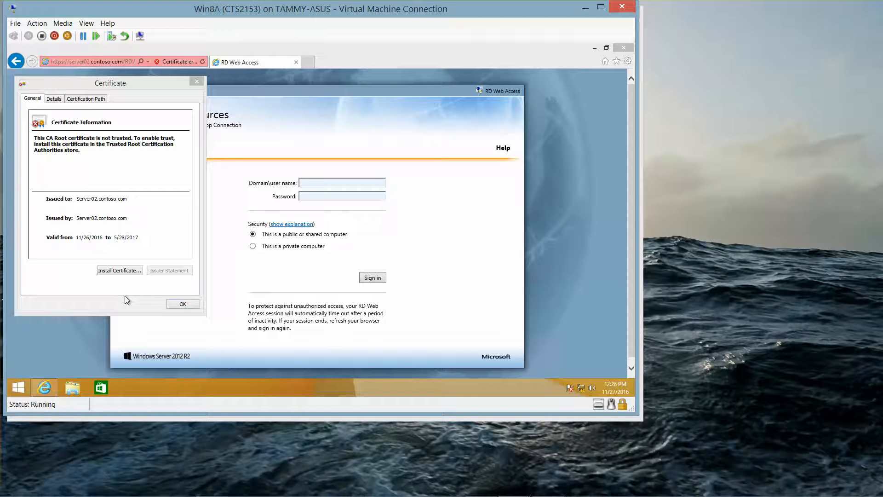
{"action": "left_click", "coordinate": [180, 308]}
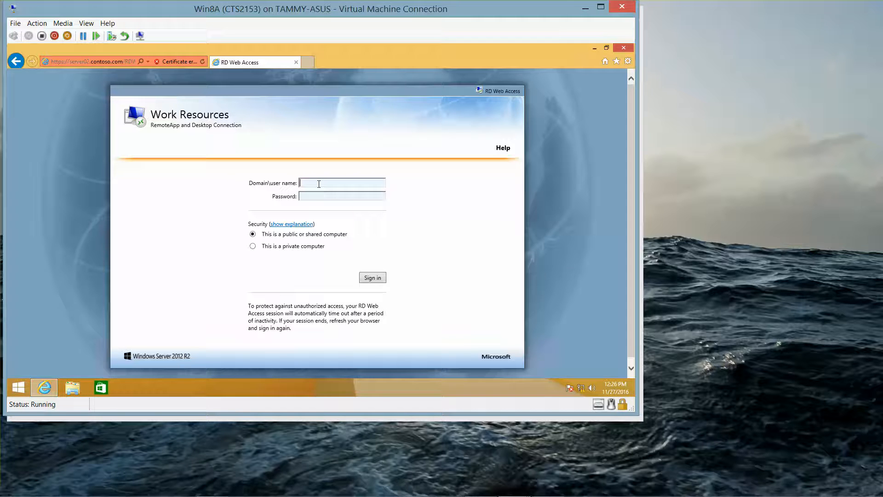
- Sign in to RD Web Access with the contoso domain administrator account and password, saving the password
{"action": "type", "text": "contoso\\administrato"}
{"action": "key", "text": "Tab"}
{"action": "type", "text": "•••"}
{"action": "key", "text": "BackSpace"}
{"action": "key", "text": "BackSpace"}
{"action": "key", "text": "BackSpace"}
{"action": "type", "text": "••••••••"}
{"action": "left_click", "coordinate": [374, 278]}
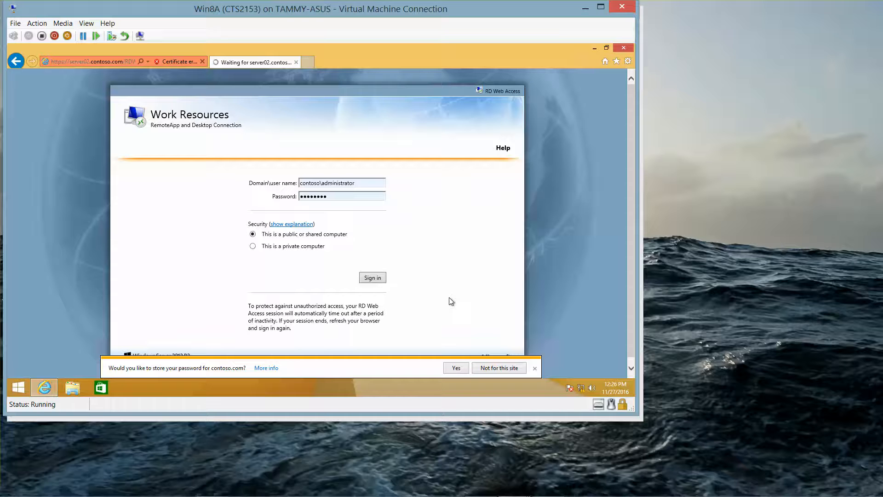
{"action": "left_click", "coordinate": [459, 368]}
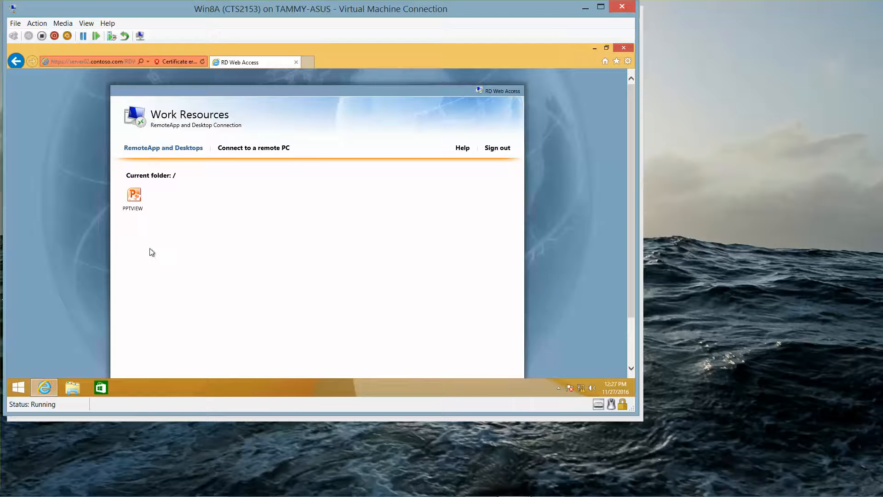
- Launch the PPTVIEW RemoteApp from Work Resources and accept its connection prompt
{"action": "left_click", "coordinate": [137, 195]}
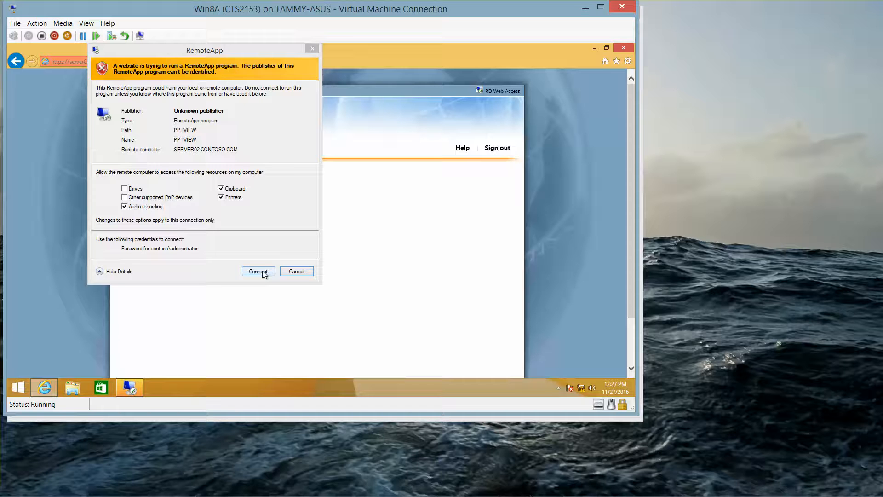
{"action": "left_click", "coordinate": [259, 271]}
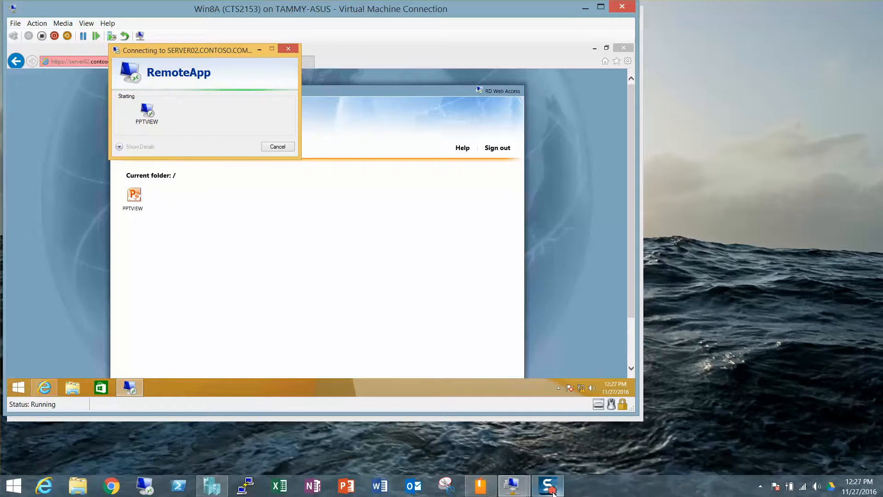
{"action": "mouse_move", "coordinate": [553, 493]}
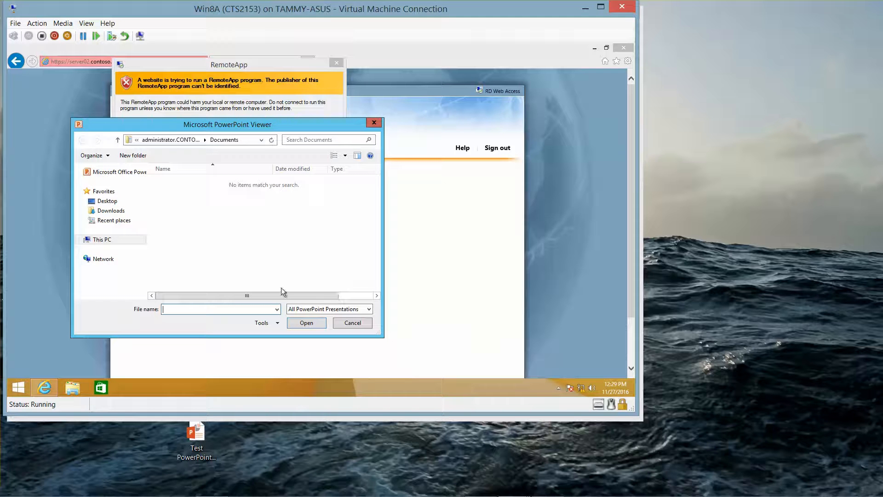
{"action": "type", "text": "\\rwdc01\\software\\"}
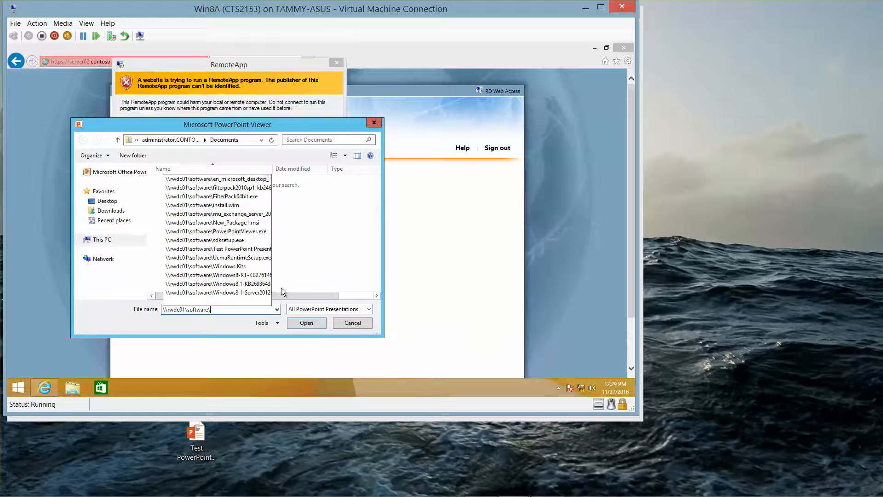
{"action": "left_click", "coordinate": [251, 248]}
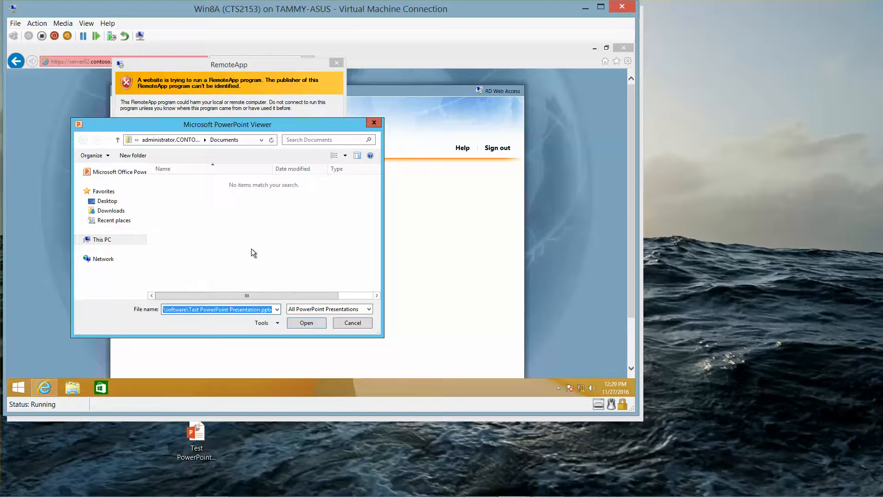
{"action": "left_click", "coordinate": [302, 323]}
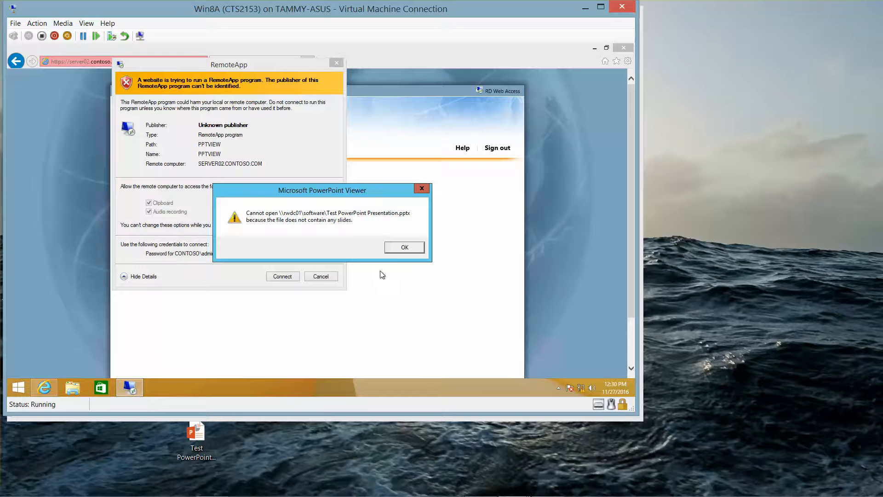
{"action": "left_click", "coordinate": [400, 248]}
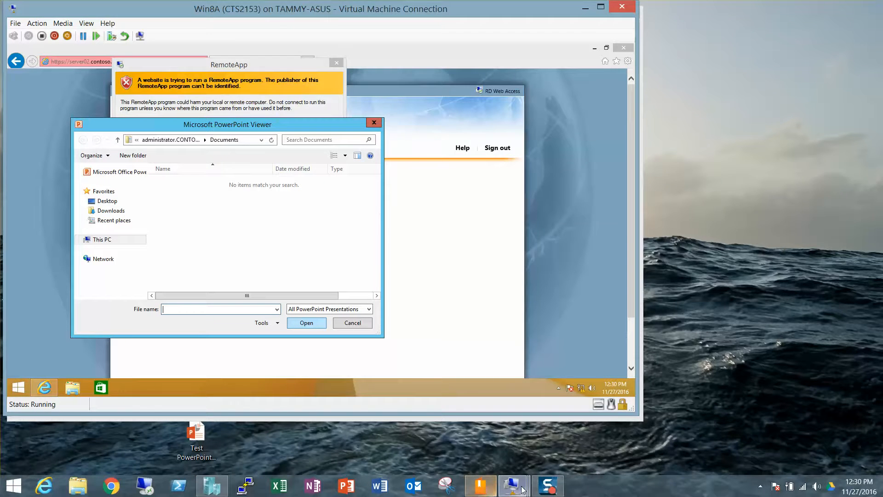
{"action": "mouse_move", "coordinate": [523, 490]}
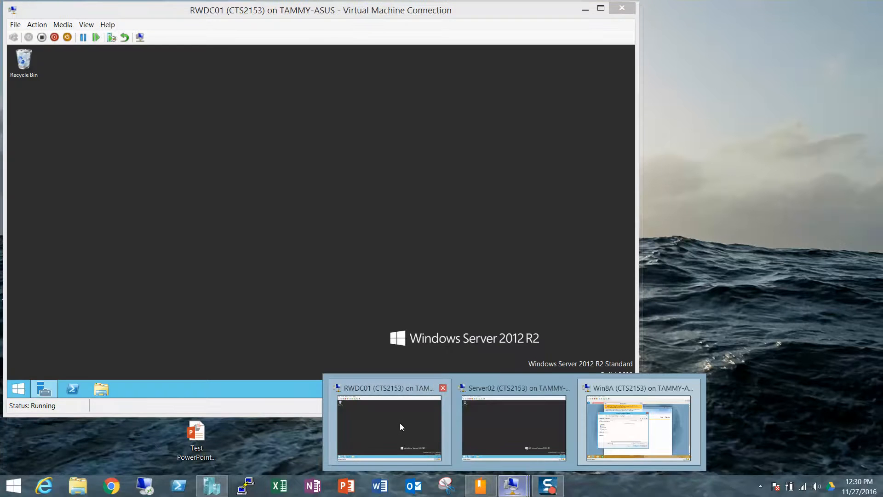
{"action": "left_click", "coordinate": [400, 425]}
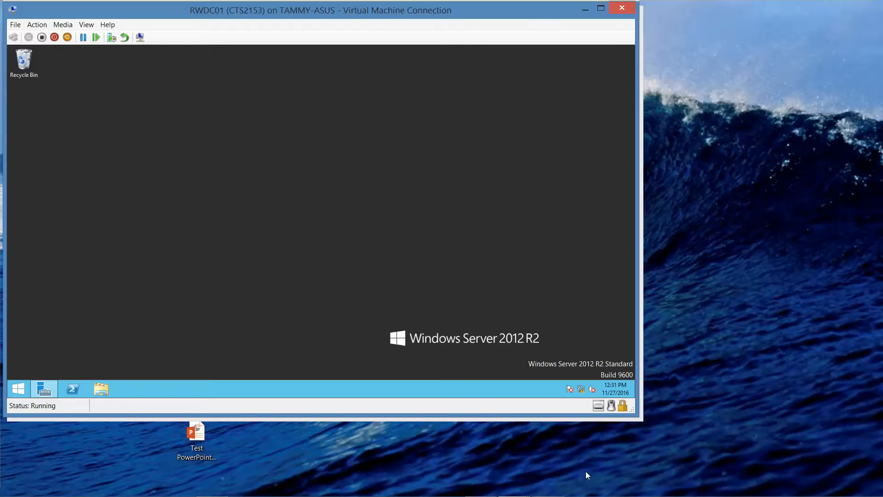
{"action": "left_click", "coordinate": [585, 10]}
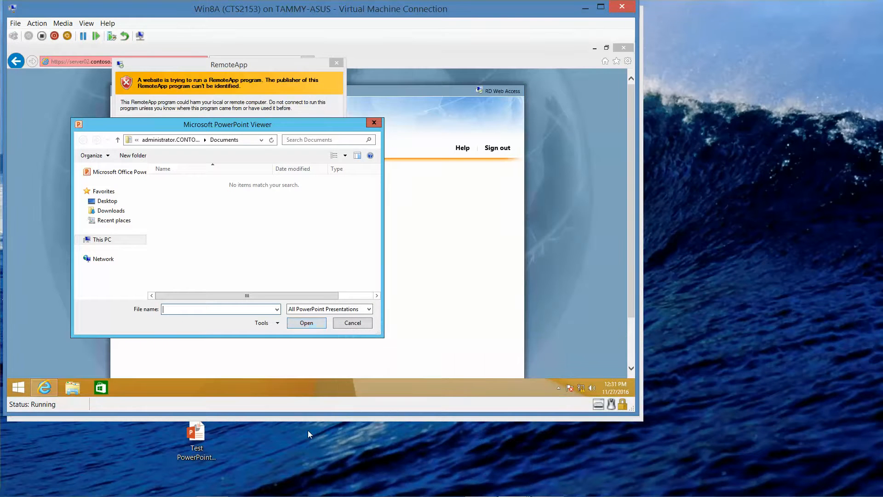
- Open Test PowerPoint Presentation from the RWDC01 Software share on the Network, connecting when prompted
{"action": "left_click", "coordinate": [196, 453]}
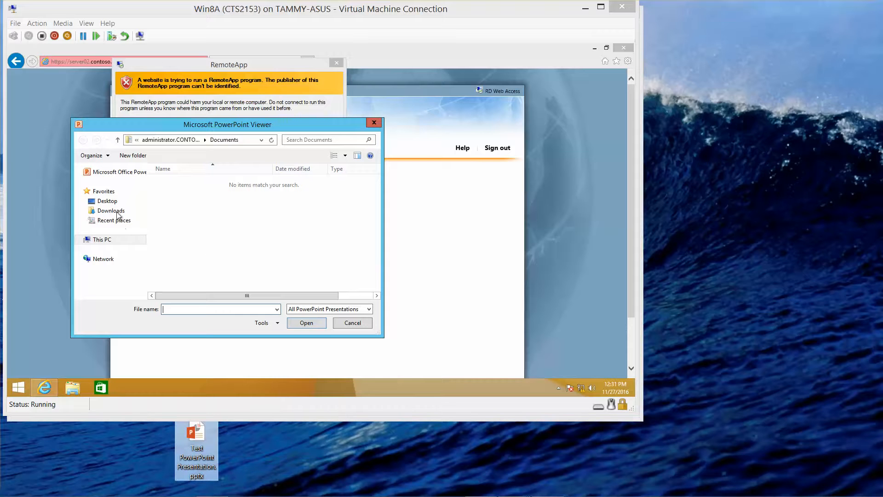
{"action": "left_click", "coordinate": [105, 259]}
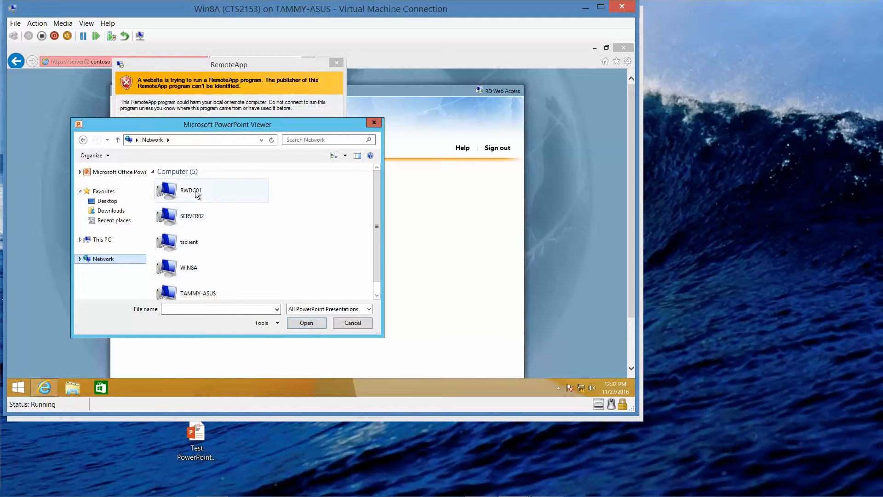
{"action": "double_click", "coordinate": [197, 193]}
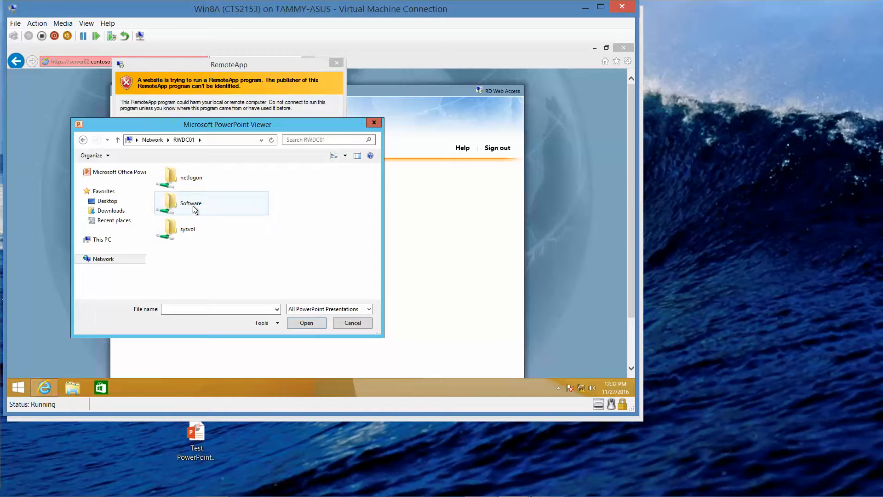
{"action": "double_click", "coordinate": [193, 206]}
{"action": "double_click", "coordinate": [197, 192]}
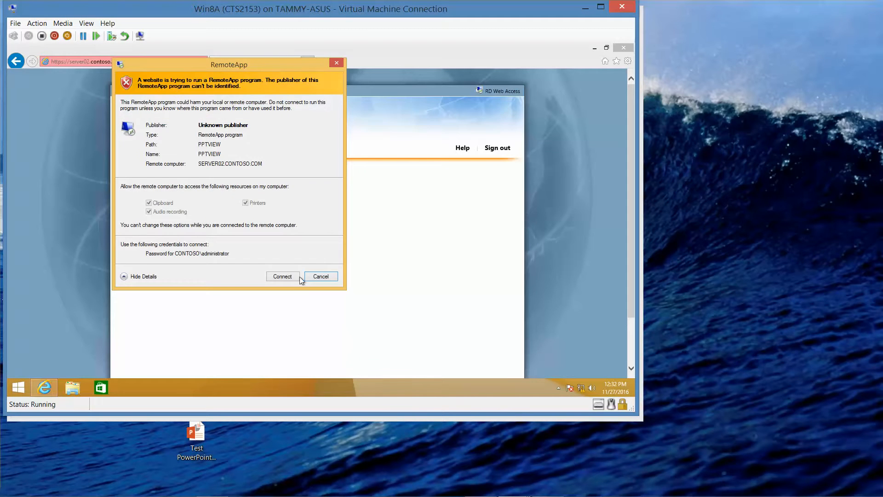
{"action": "left_click", "coordinate": [282, 276]}
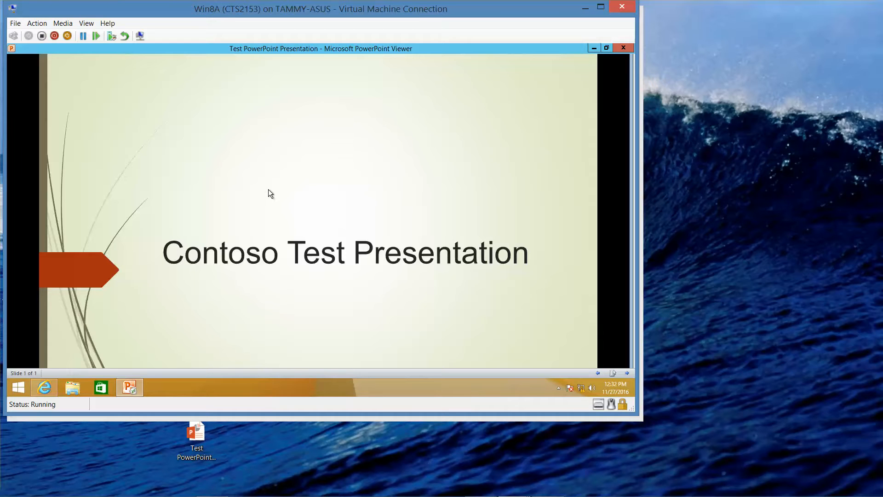
- Close PowerPoint Viewer, the leftover Open dialog, and the Internet Explorer window
{"action": "left_click", "coordinate": [623, 48]}
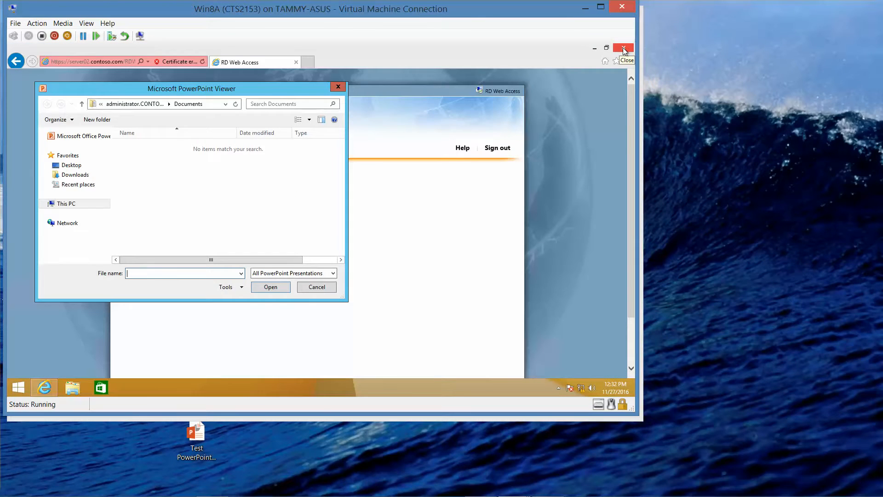
{"action": "left_click", "coordinate": [337, 88]}
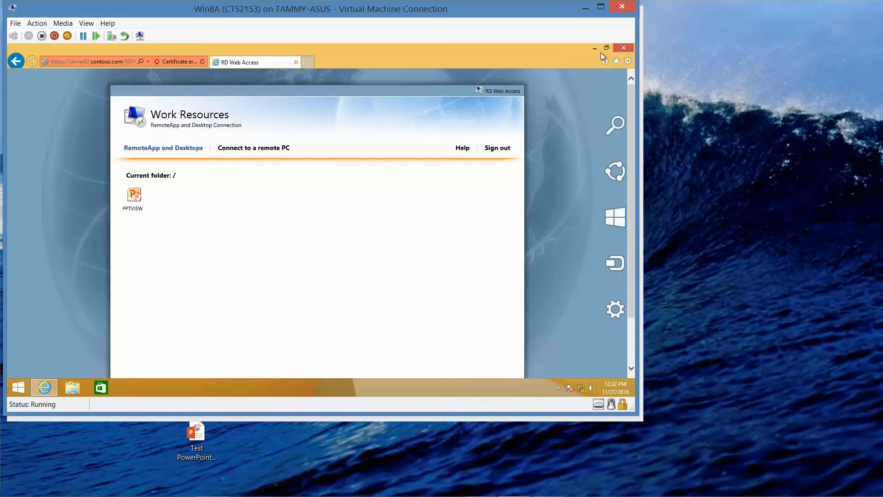
{"action": "left_click", "coordinate": [628, 48]}
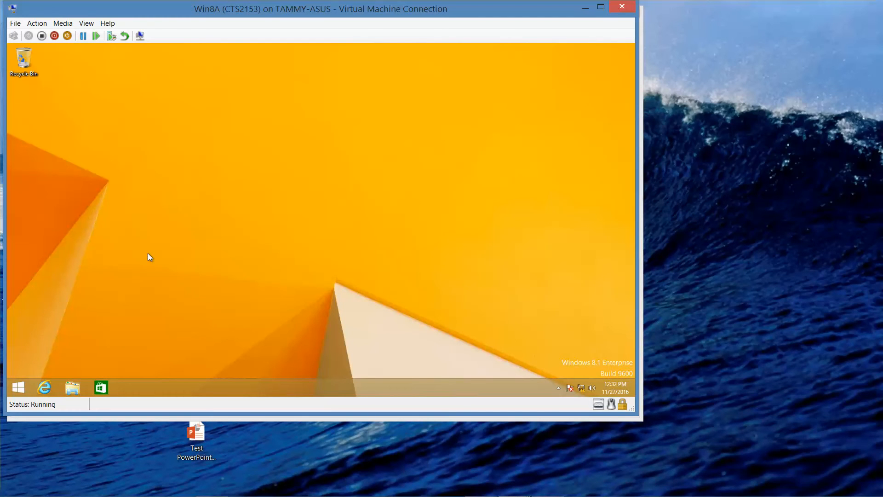
{"action": "mouse_move", "coordinate": [206, 496]}
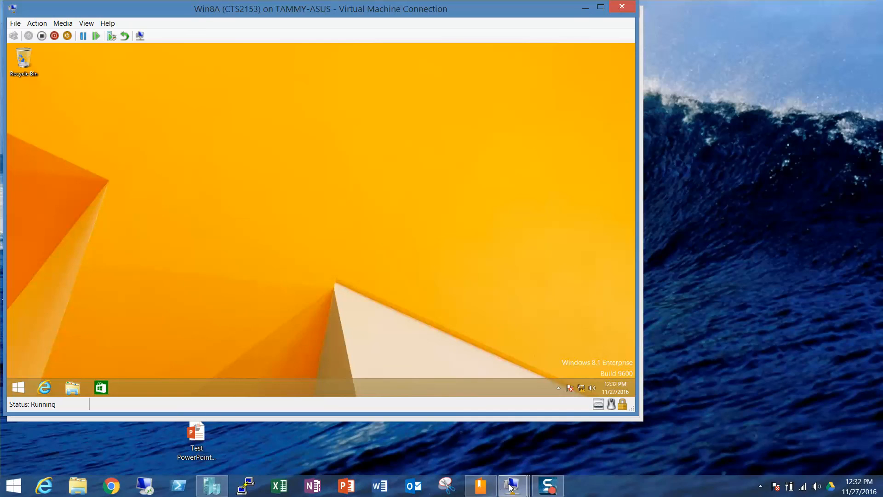